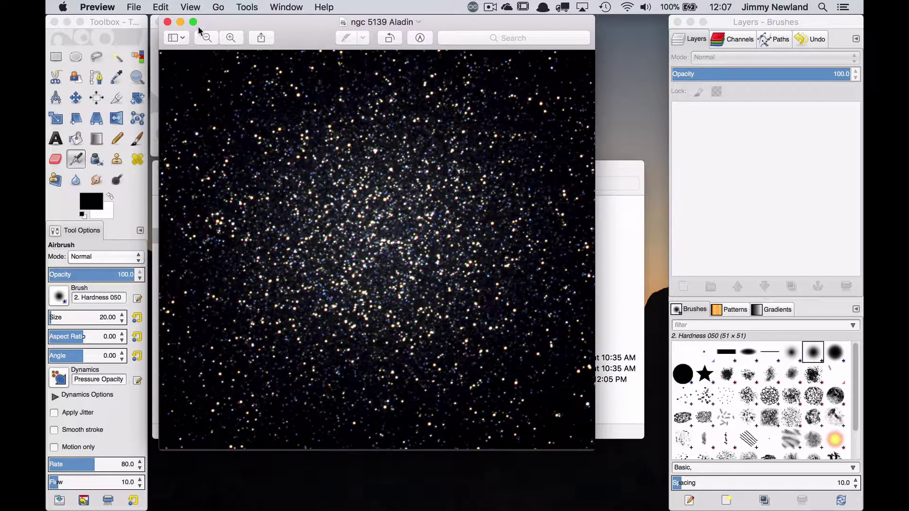
- Close the Aladin image and open ngc 5139 Blue, Green and Red .fits from Desktop as layers
{"action": "left_click", "coordinate": [167, 21]}
{"action": "left_click", "coordinate": [235, 22]}
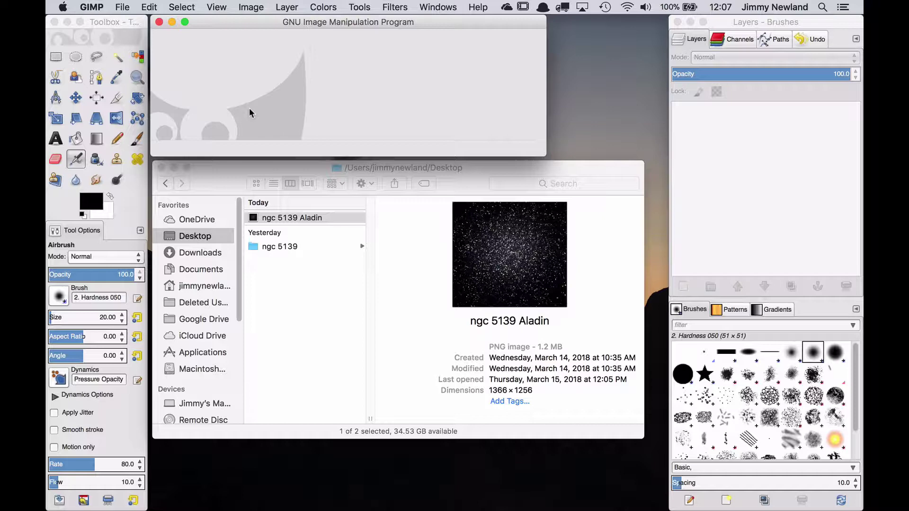
{"action": "left_click", "coordinate": [130, 5]}
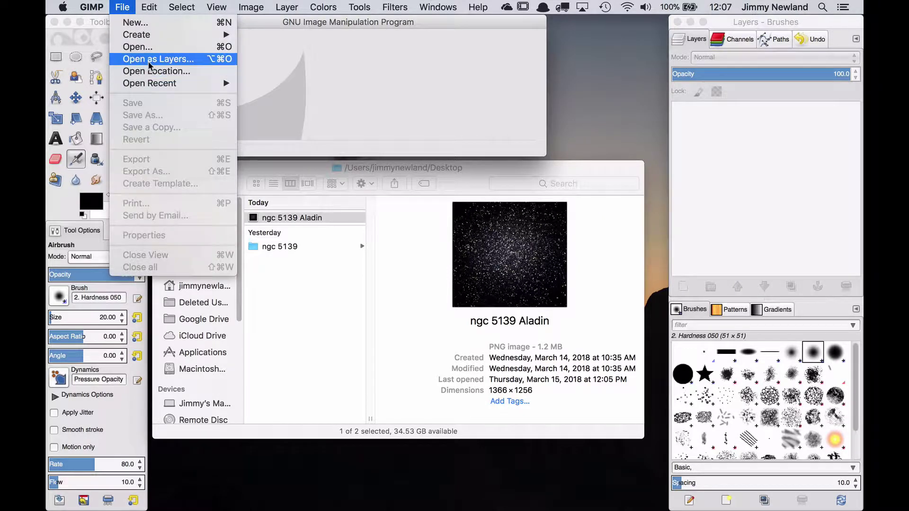
{"action": "left_click", "coordinate": [149, 60]}
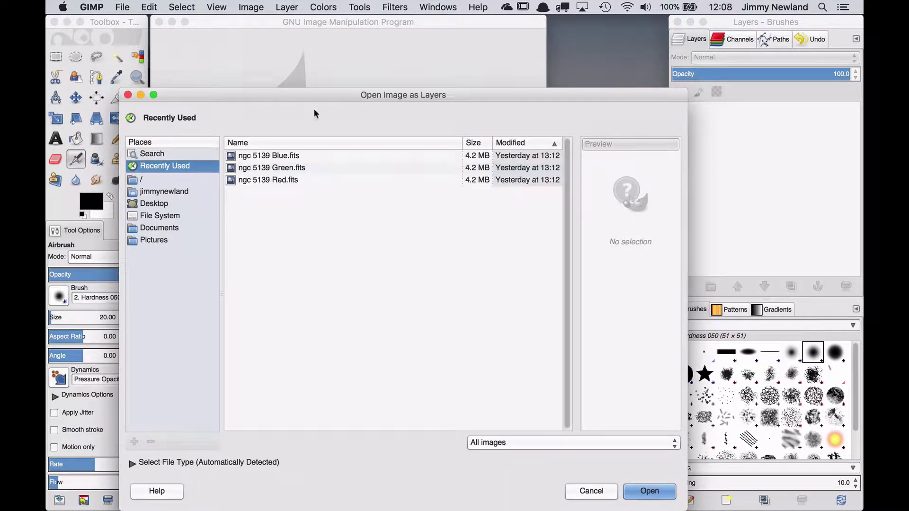
{"action": "left_click", "coordinate": [168, 204]}
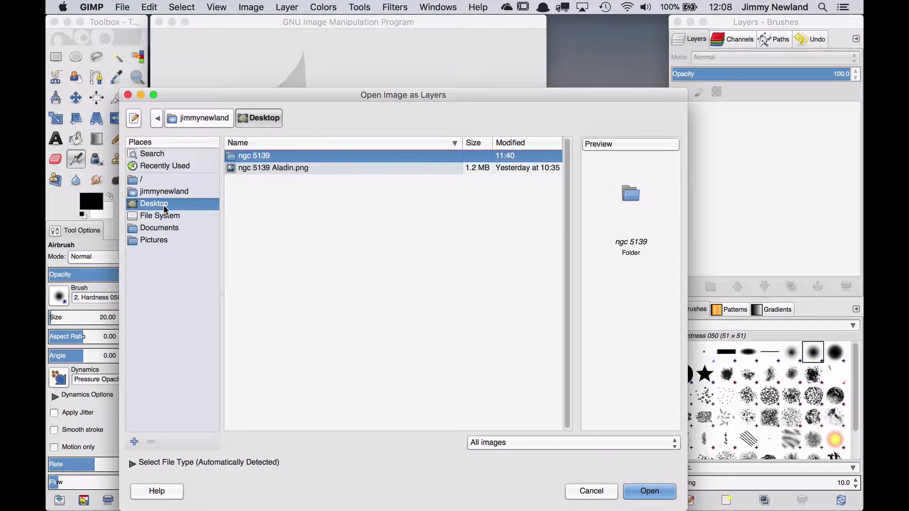
{"action": "double_click", "coordinate": [255, 156]}
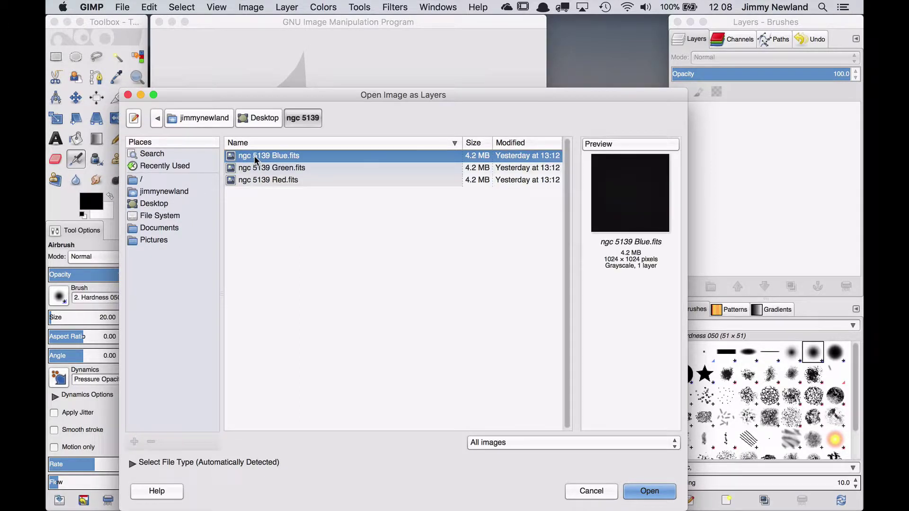
{"action": "left_click", "coordinate": [288, 169], "text": "shift"}
{"action": "left_click", "coordinate": [288, 180], "text": "shift"}
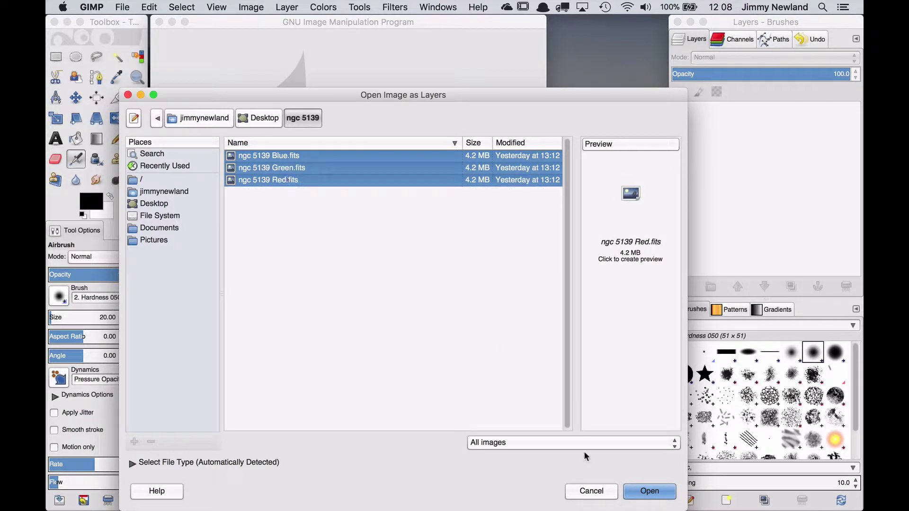
{"action": "left_click", "coordinate": [650, 491]}
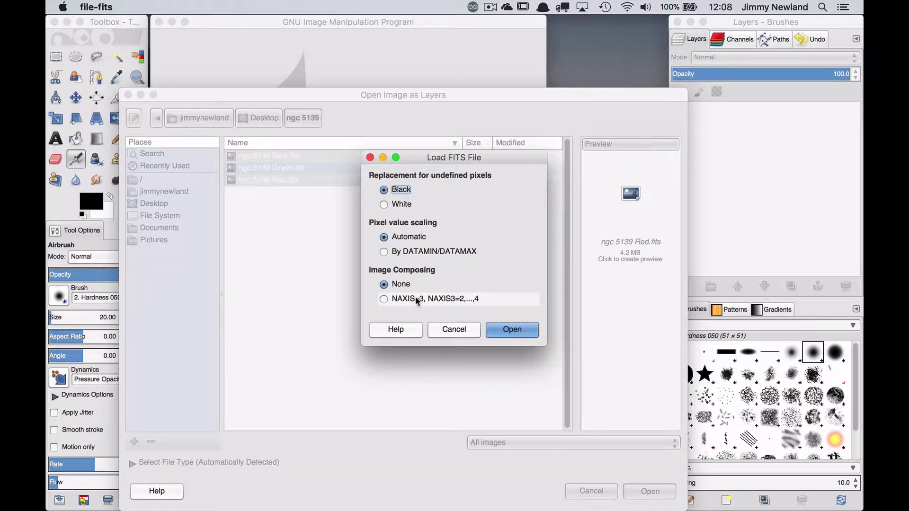
- Accept the default FITS options (Black, Automatic, None) for the Blue, Green and Red files
{"action": "left_click_drag", "start_coordinate": [459, 157], "coordinate": [459, 91]}
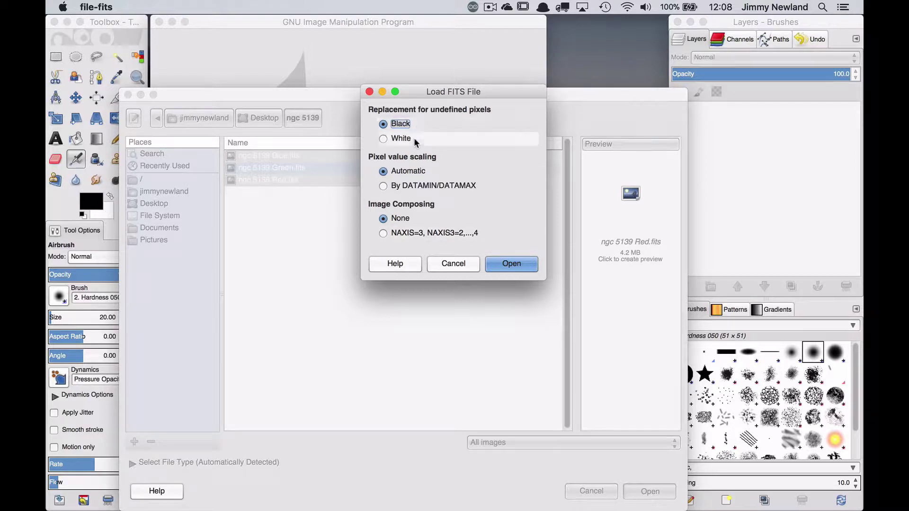
{"action": "left_click", "coordinate": [510, 267]}
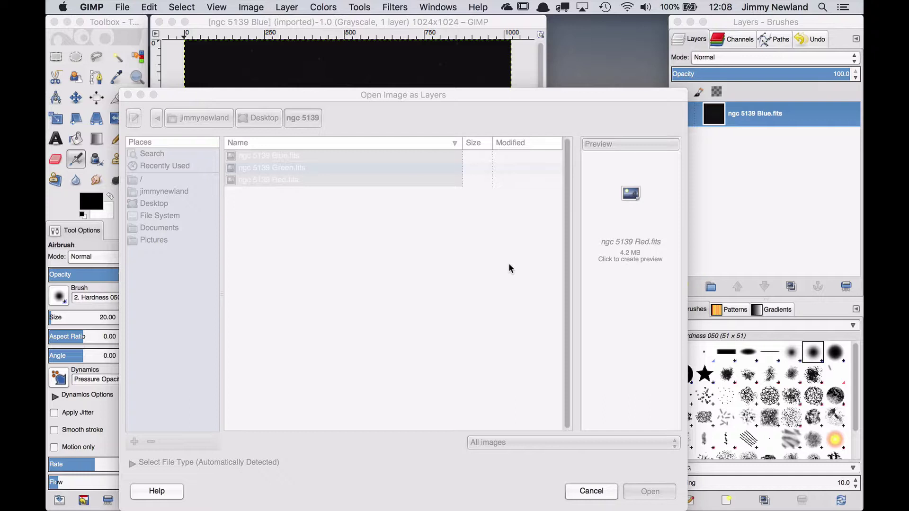
{"action": "left_click", "coordinate": [521, 330]}
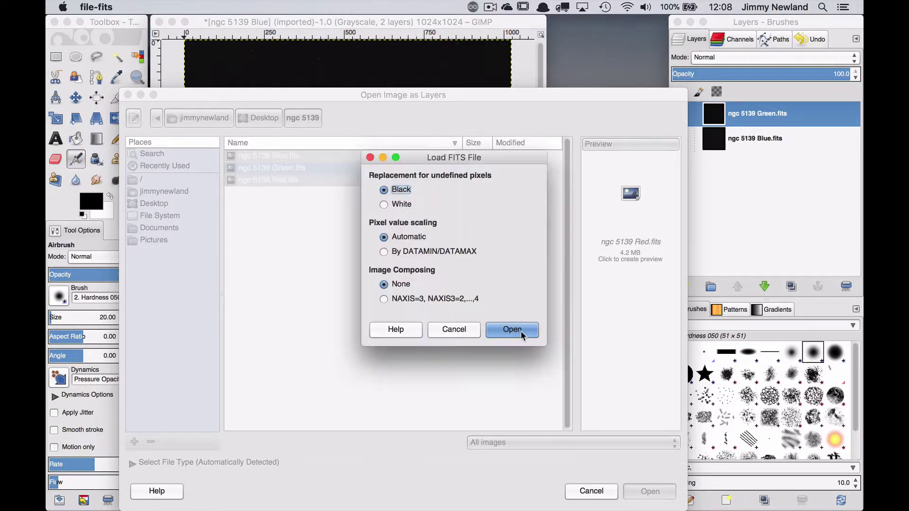
{"action": "left_click", "coordinate": [521, 335]}
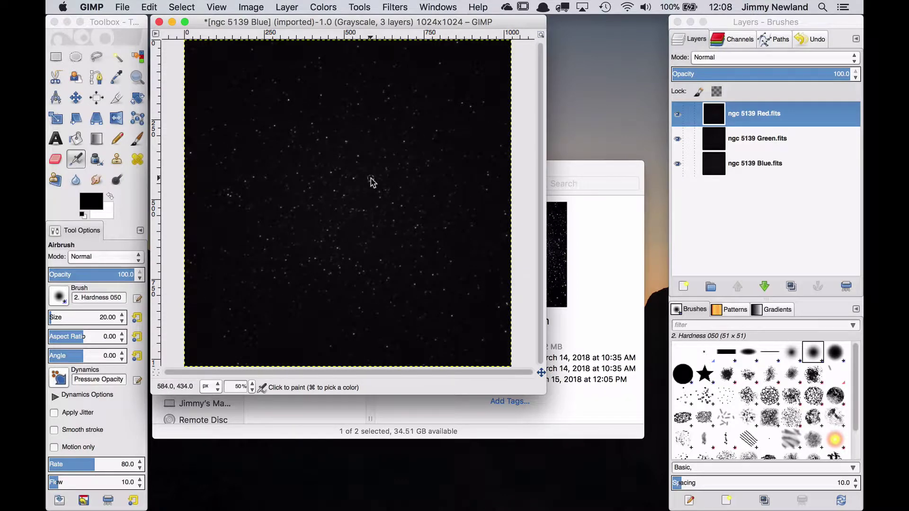
- Switch the ngc 5139 image mode from grayscale to RGB via Image > Mode
{"action": "left_click", "coordinate": [251, 8]}
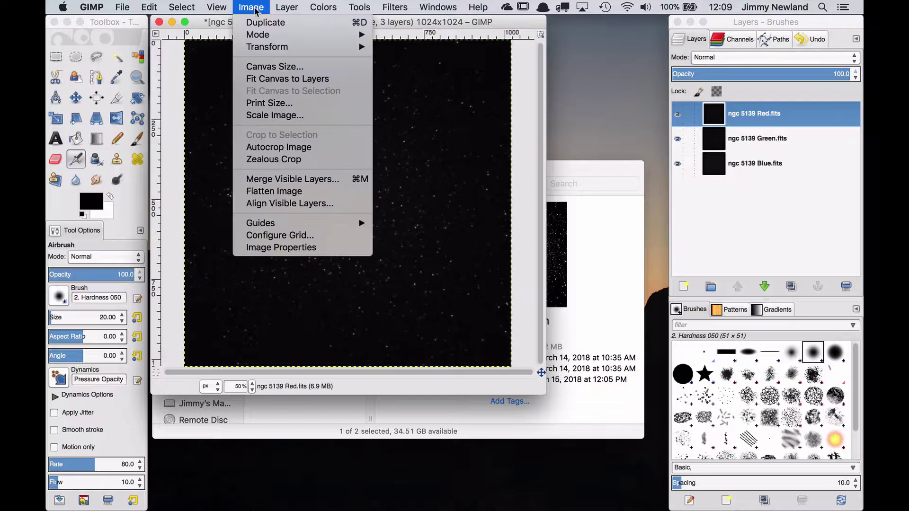
{"action": "mouse_move", "coordinate": [270, 34]}
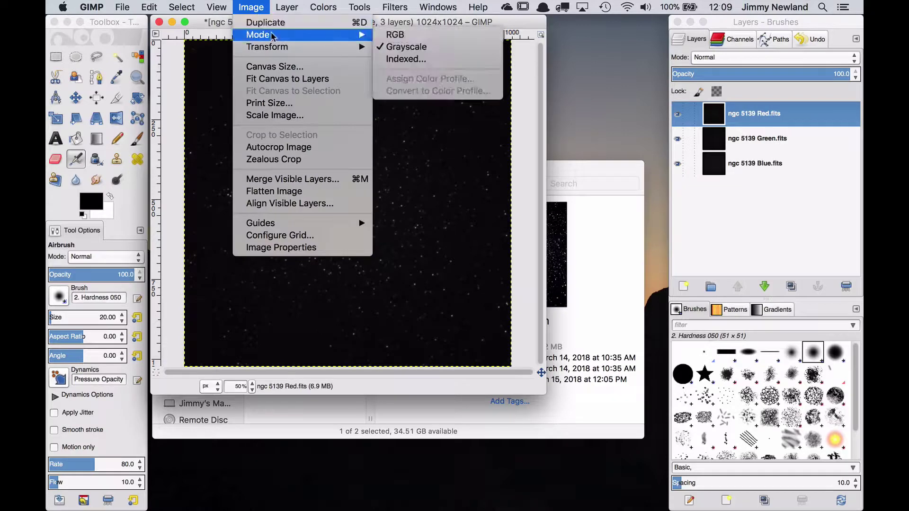
{"action": "left_click", "coordinate": [422, 40]}
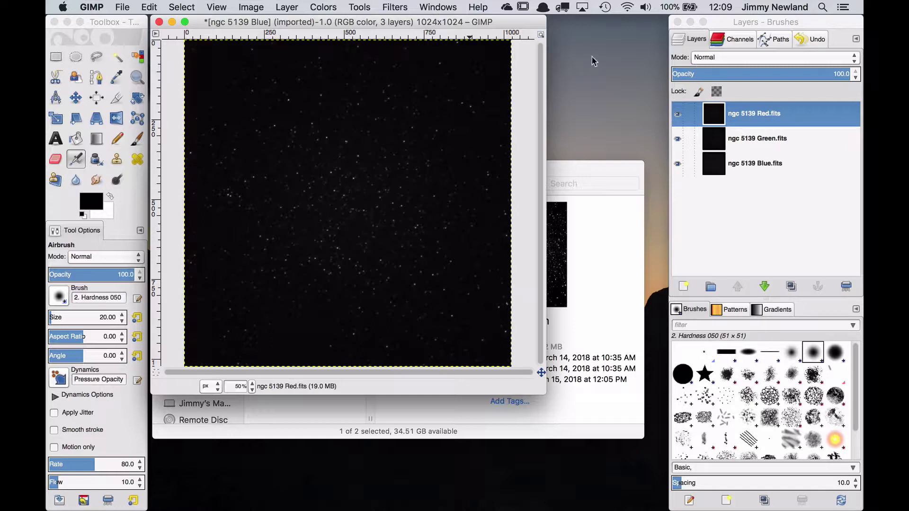
- Select the Red layer and set its blend mode to Screen
{"action": "left_click", "coordinate": [756, 124]}
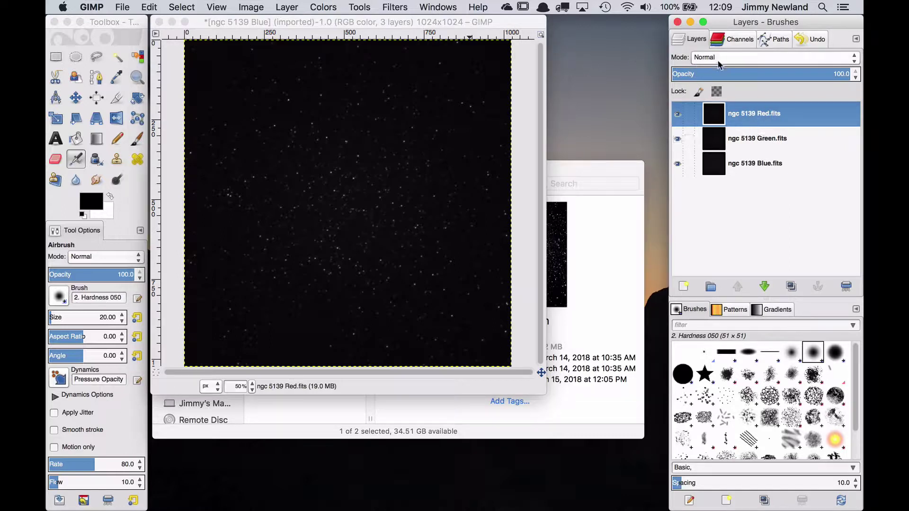
{"action": "left_click", "coordinate": [751, 138]}
{"action": "left_click", "coordinate": [757, 162]}
{"action": "left_click", "coordinate": [762, 121]}
{"action": "left_click", "coordinate": [766, 139]}
{"action": "left_click", "coordinate": [760, 164]}
{"action": "left_click", "coordinate": [762, 120]}
{"action": "left_click_drag", "start_coordinate": [751, 22], "coordinate": [751, 21]}
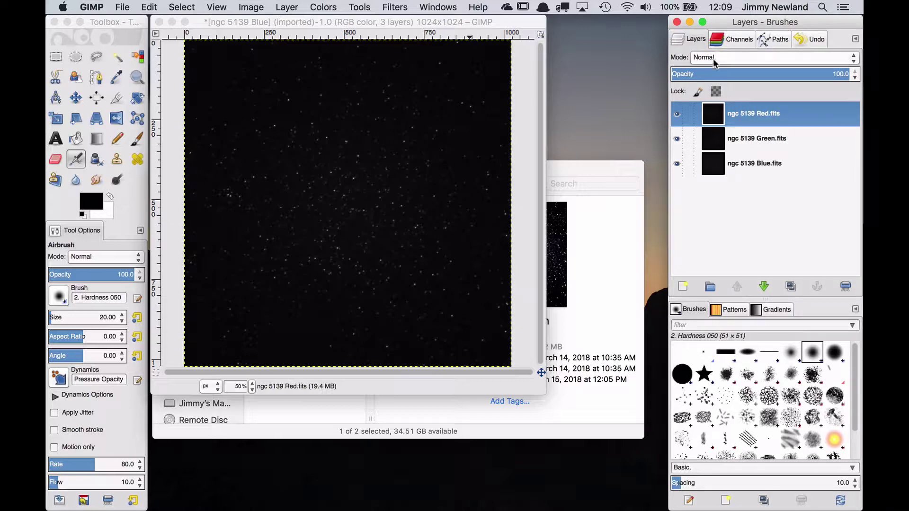
{"action": "left_click", "coordinate": [720, 57]}
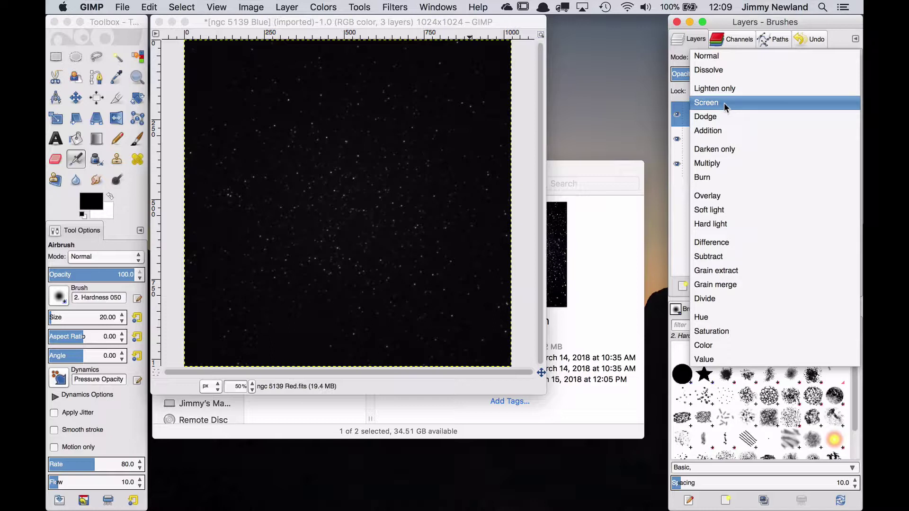
{"action": "left_click", "coordinate": [723, 103]}
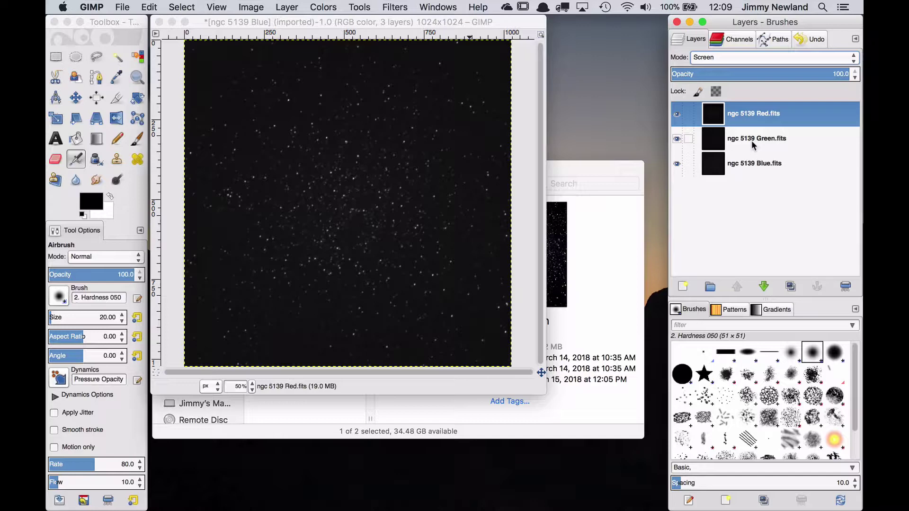
- Set the Green and Blue layers to Screen mode, then reselect the Red layer
{"action": "left_click", "coordinate": [754, 142]}
{"action": "left_click", "coordinate": [717, 59]}
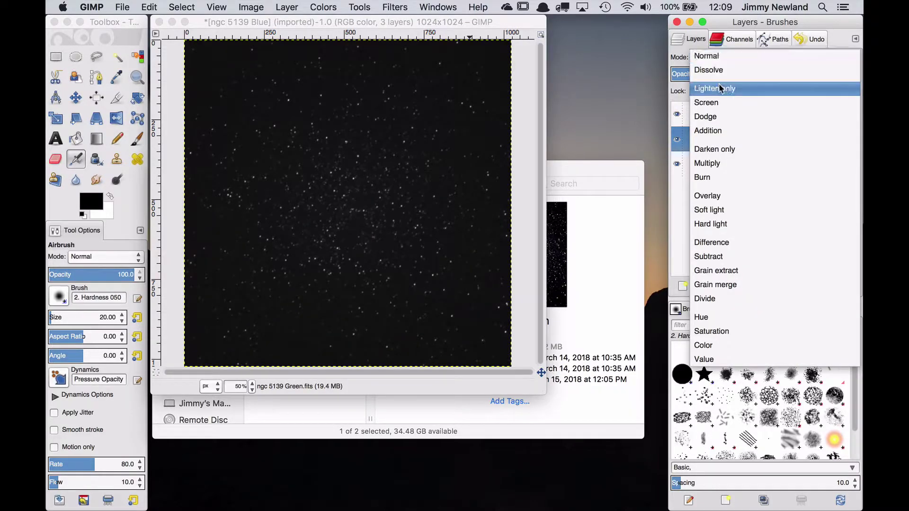
{"action": "left_click", "coordinate": [715, 104]}
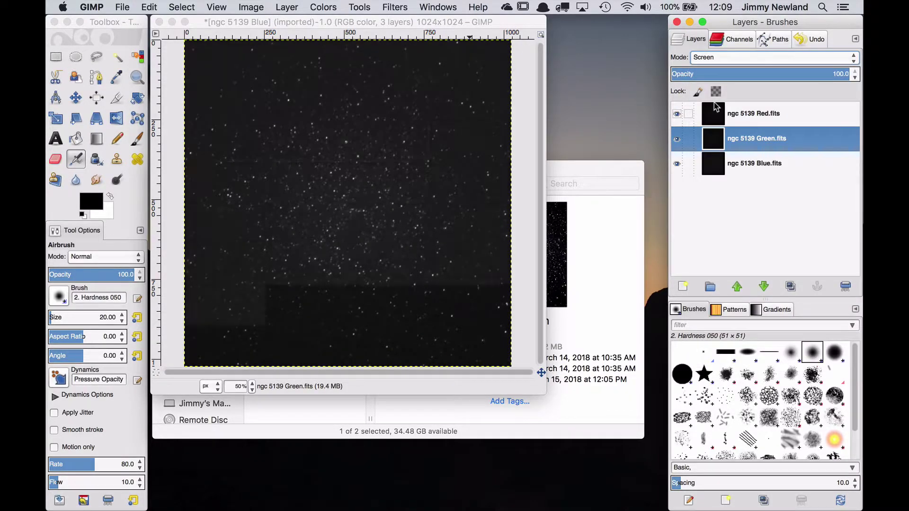
{"action": "left_click", "coordinate": [768, 170]}
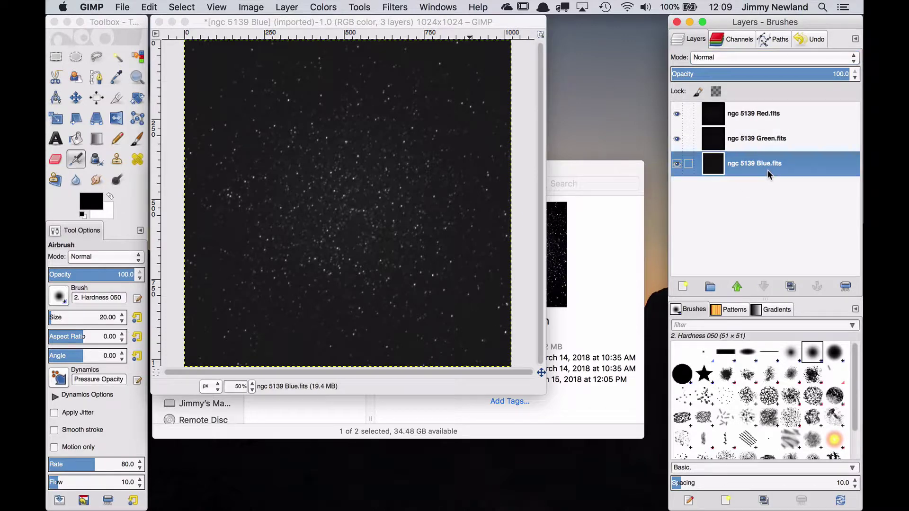
{"action": "left_click", "coordinate": [724, 58]}
{"action": "left_click", "coordinate": [735, 98]}
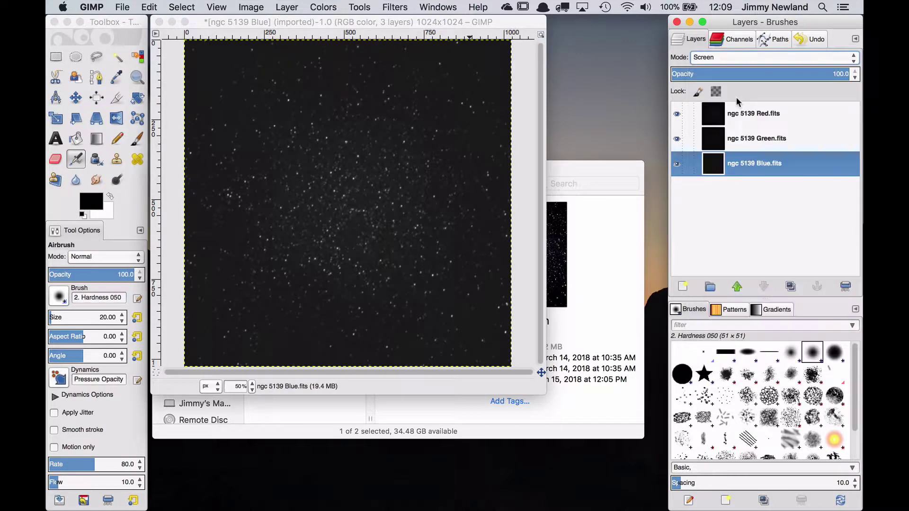
{"action": "left_click", "coordinate": [746, 118]}
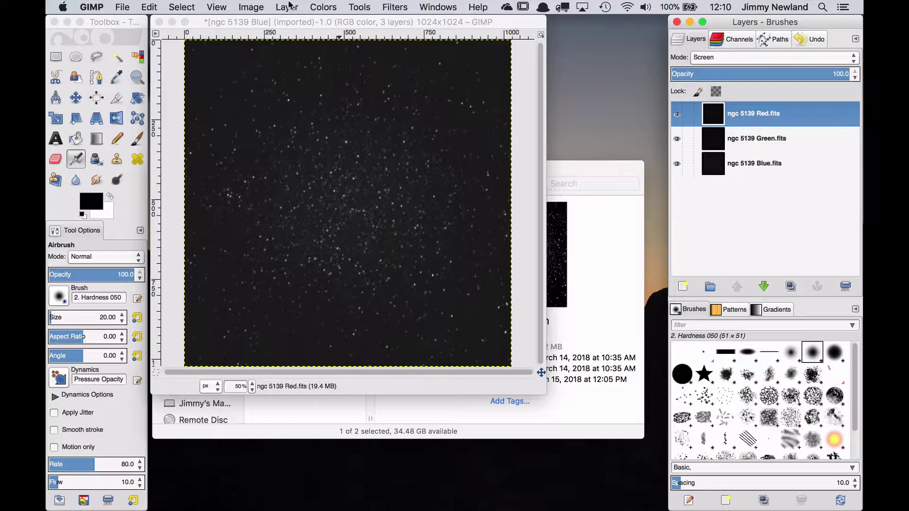
- Apply Colors > Colorize to the Red layer with hue 0, saturation 100, lightness -50
{"action": "left_click", "coordinate": [313, 5]}
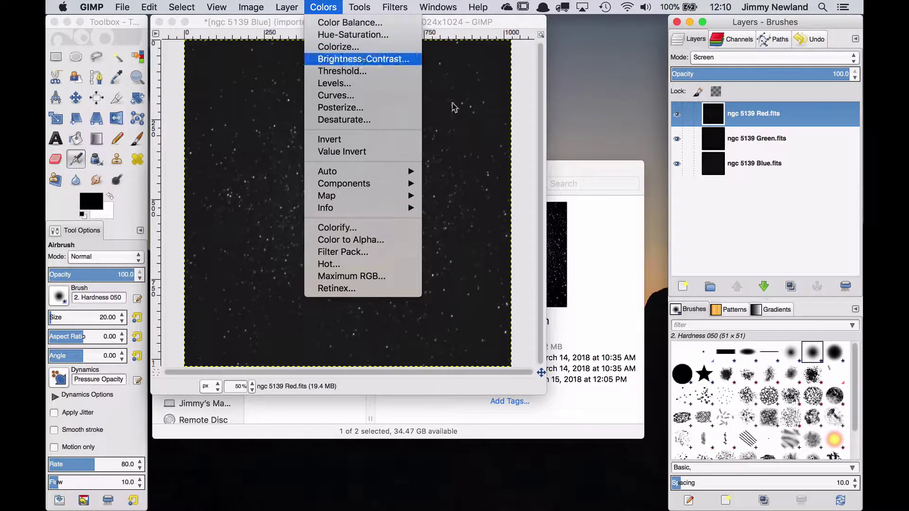
{"action": "left_click", "coordinate": [780, 121]}
{"action": "left_click", "coordinate": [319, 5]}
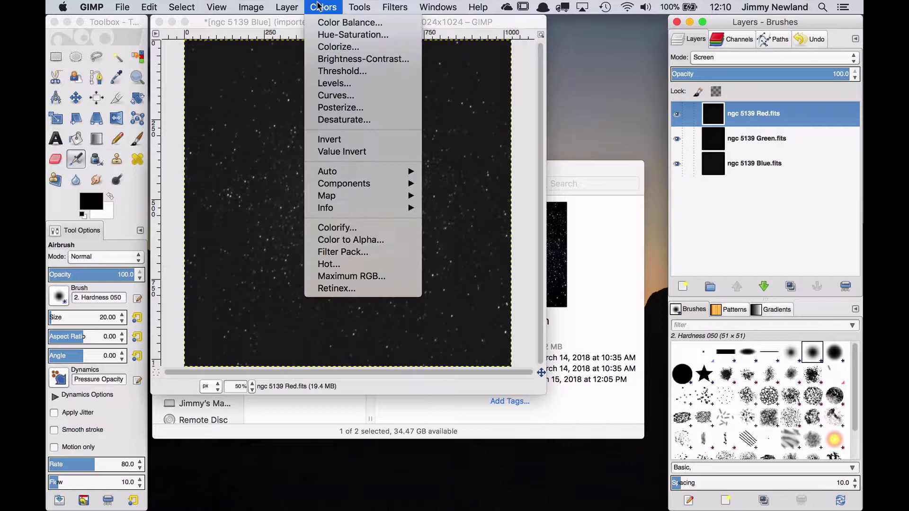
{"action": "left_click", "coordinate": [348, 47]}
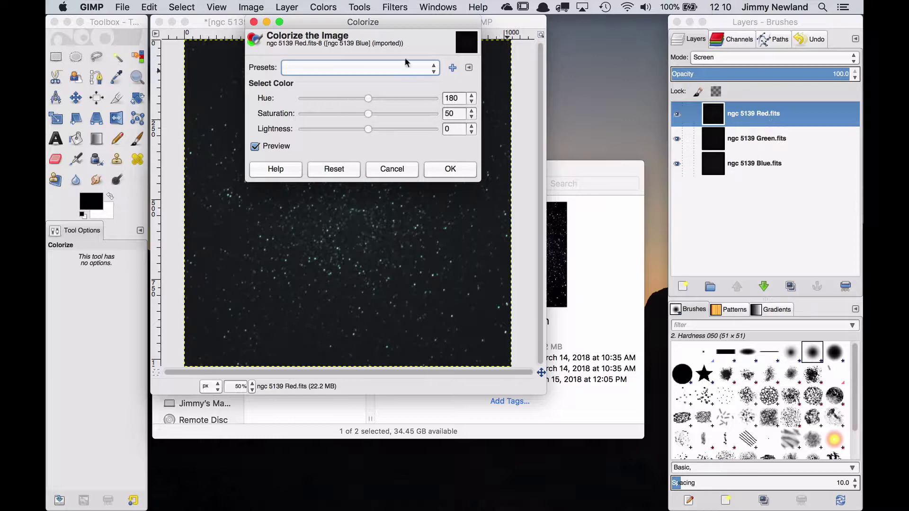
{"action": "double_click", "coordinate": [454, 96]}
{"action": "type", "text": "0"}
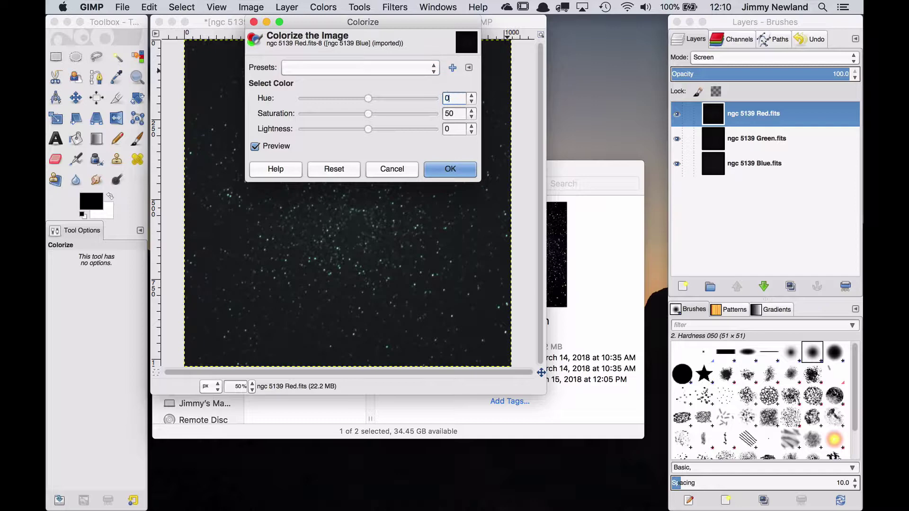
{"action": "double_click", "coordinate": [459, 112]}
{"action": "type", "text": "100"}
{"action": "key", "text": "Tab"}
{"action": "type", "text": "-50"}
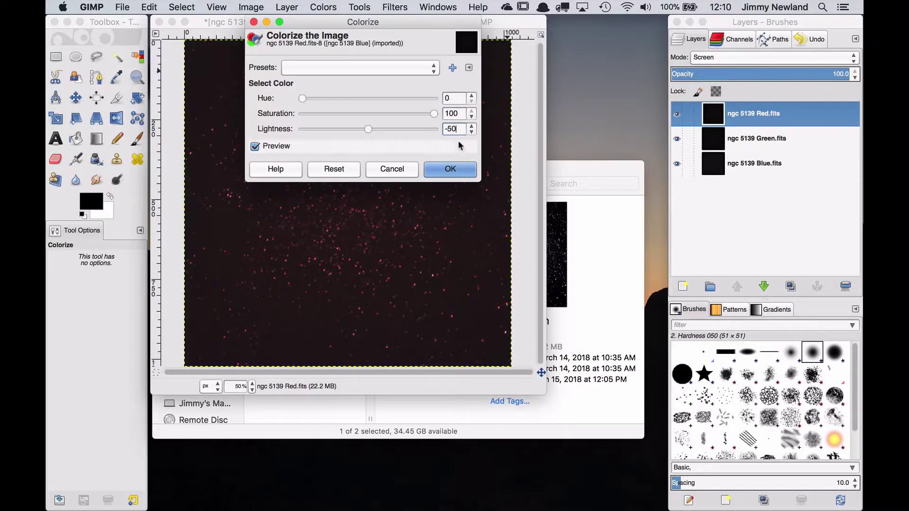
{"action": "left_click", "coordinate": [450, 169]}
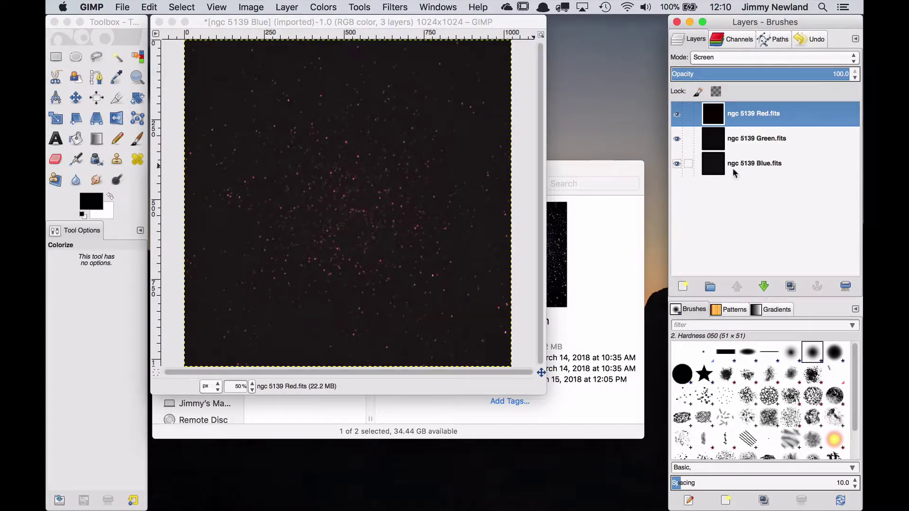
- Select the Green layer and colorize it with hue 120, saturation 100, lightness -50
{"action": "left_click", "coordinate": [786, 142]}
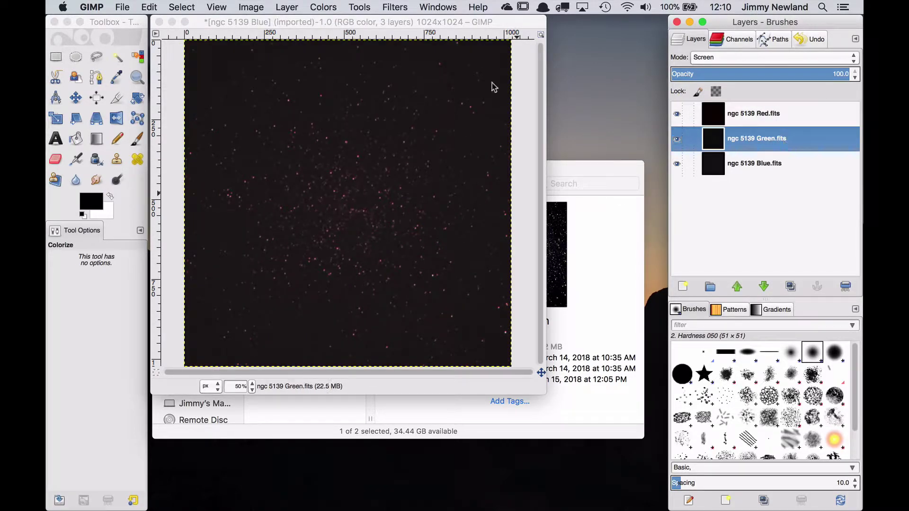
{"action": "left_click", "coordinate": [320, 7]}
{"action": "left_click", "coordinate": [344, 51]}
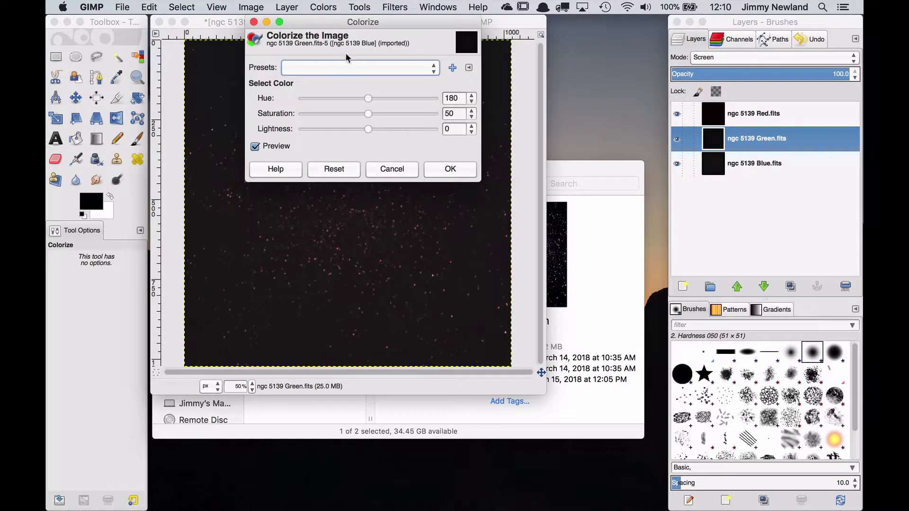
{"action": "left_click", "coordinate": [452, 98]}
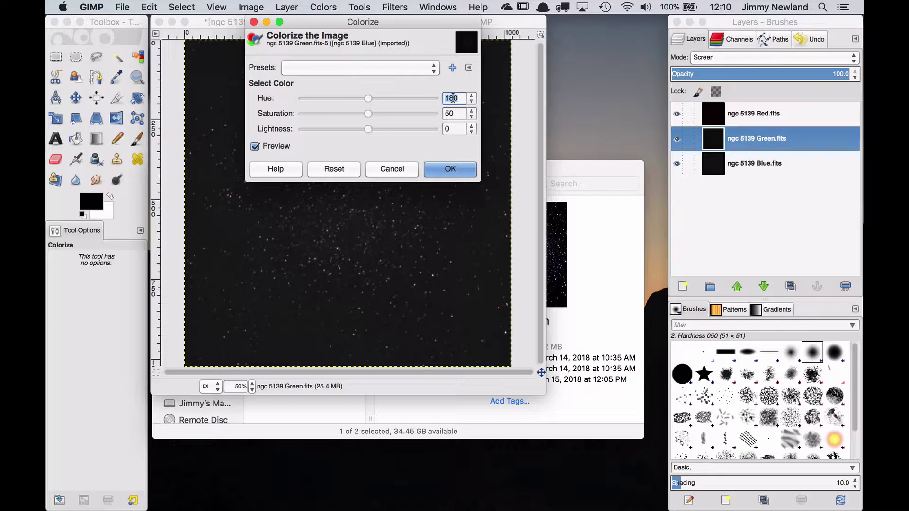
{"action": "type", "text": "120"}
{"action": "key", "text": "Tab"}
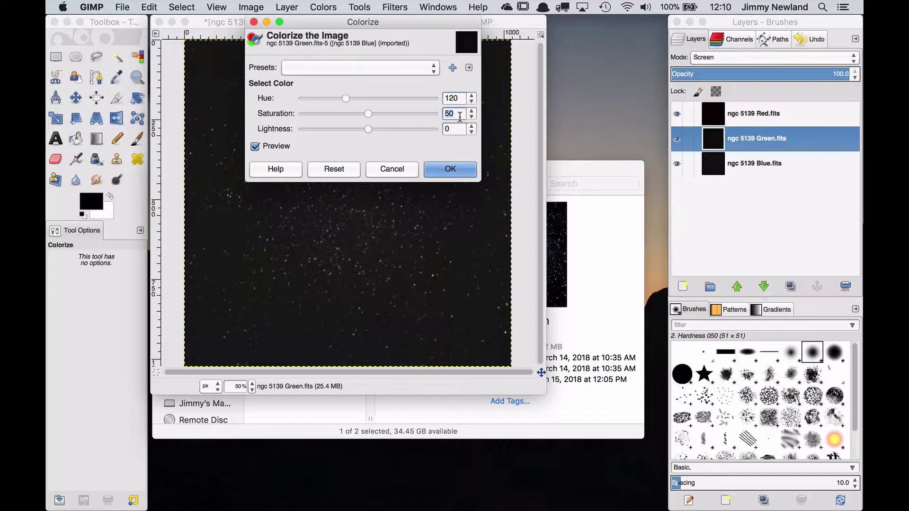
{"action": "type", "text": "100"}
{"action": "key", "text": "Tab"}
{"action": "type", "text": "-50"}
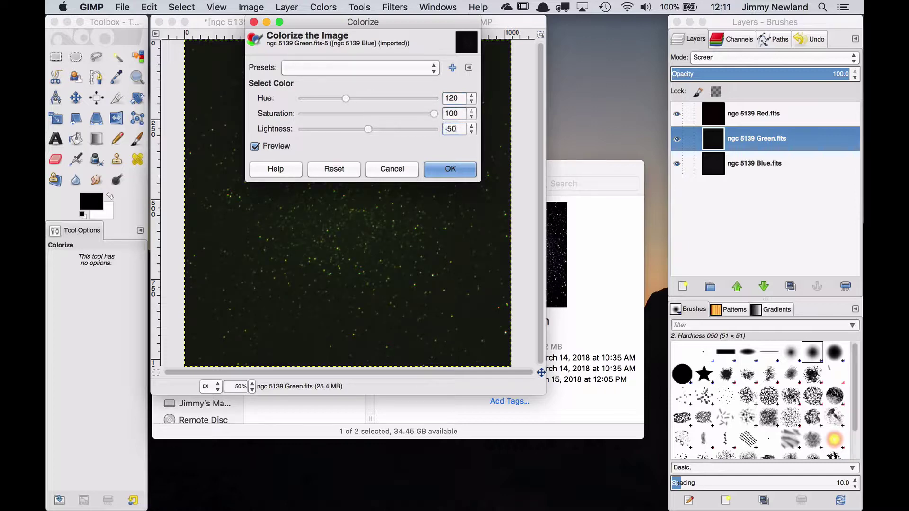
{"action": "left_click", "coordinate": [451, 171]}
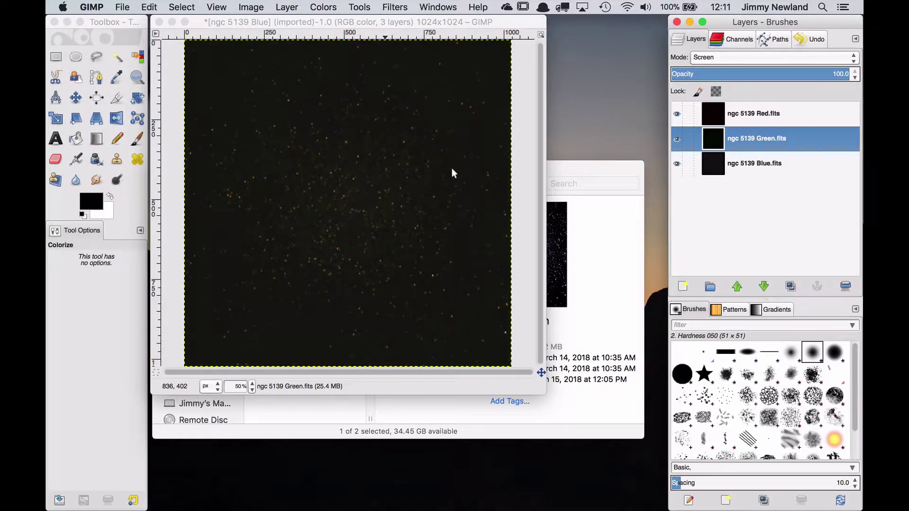
- Select the Blue layer and colorize it with hue 240, saturation 100, lightness 0
{"action": "left_click", "coordinate": [756, 167]}
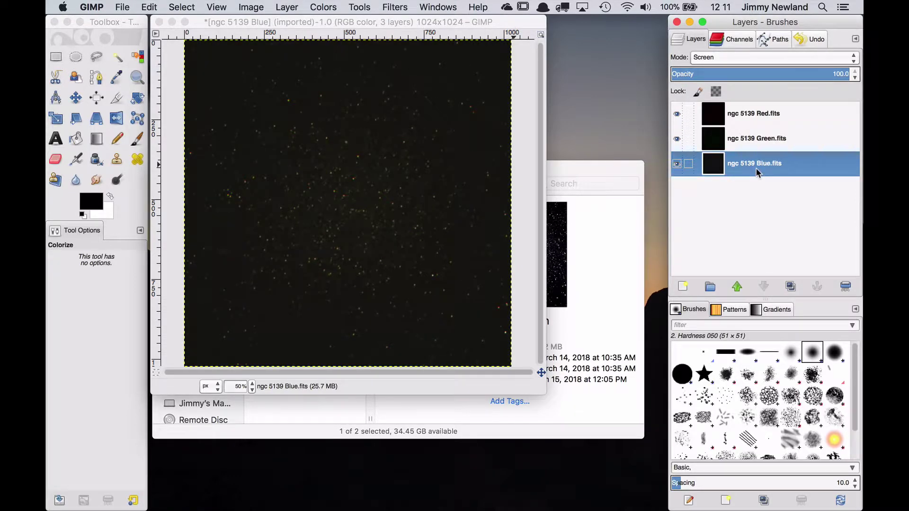
{"action": "left_click", "coordinate": [323, 7]}
{"action": "left_click", "coordinate": [361, 47]}
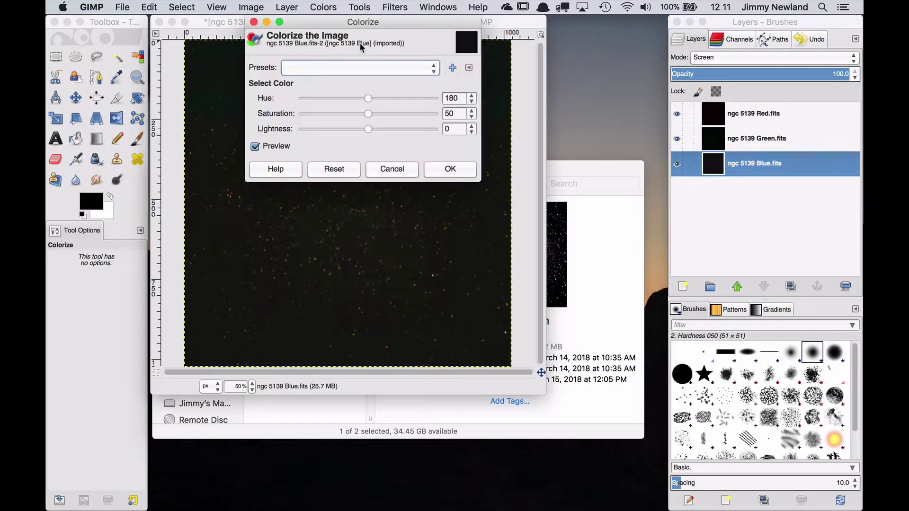
{"action": "double_click", "coordinate": [452, 98]}
{"action": "type", "text": "240"}
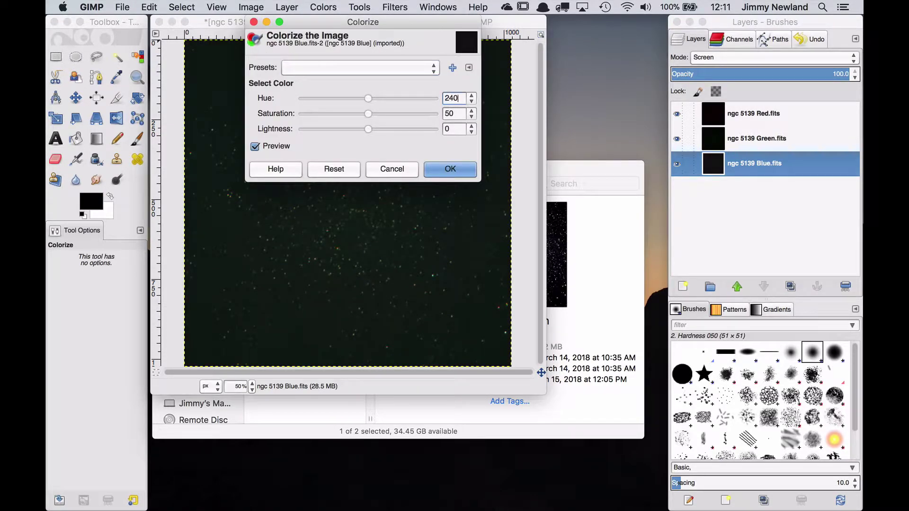
{"action": "double_click", "coordinate": [455, 114]}
{"action": "type", "text": "100"}
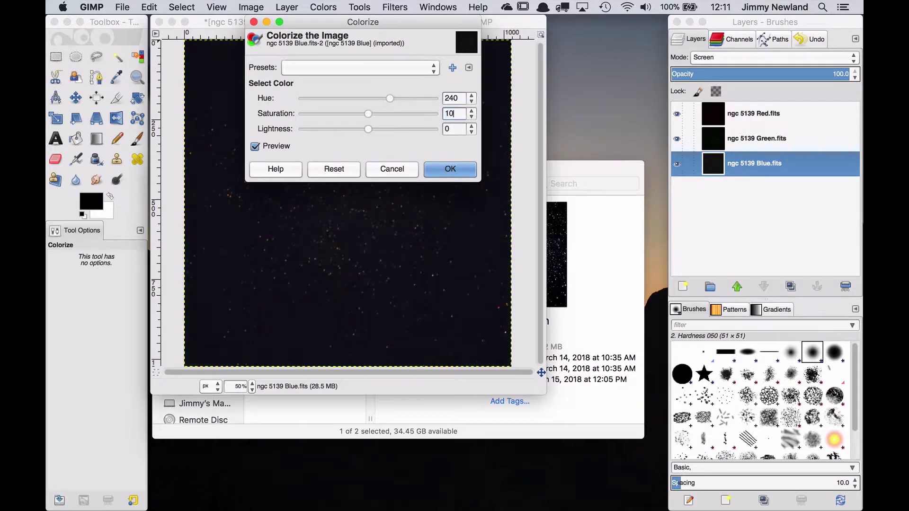
{"action": "double_click", "coordinate": [454, 129]}
{"action": "key", "text": "BackSpace"}
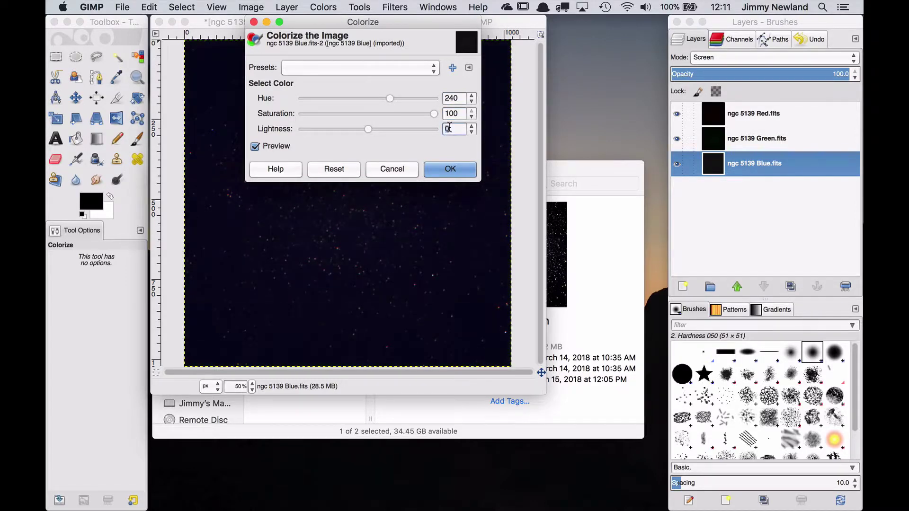
{"action": "type", "text": "0"}
{"action": "left_click", "coordinate": [450, 170]}
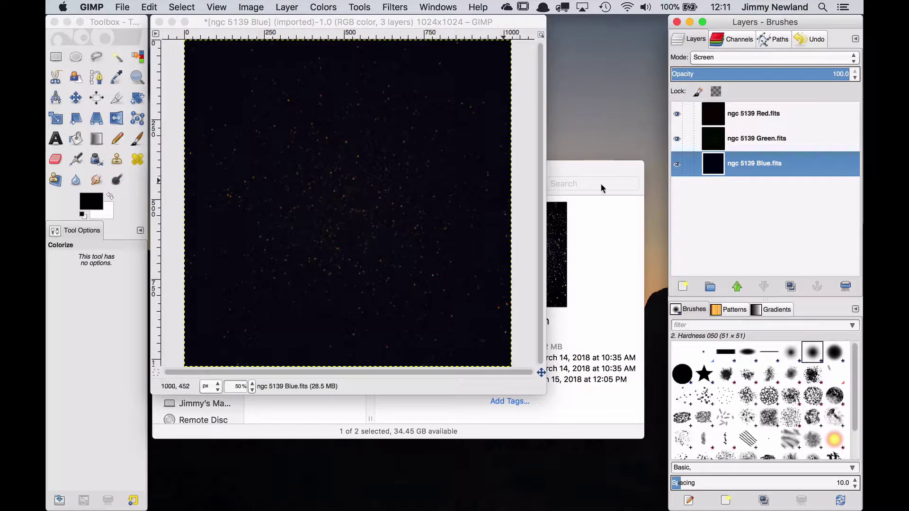
- Click through the Green, Red and Blue layers, leaving the Red layer active
{"action": "left_click", "coordinate": [791, 138]}
{"action": "left_click", "coordinate": [779, 117]}
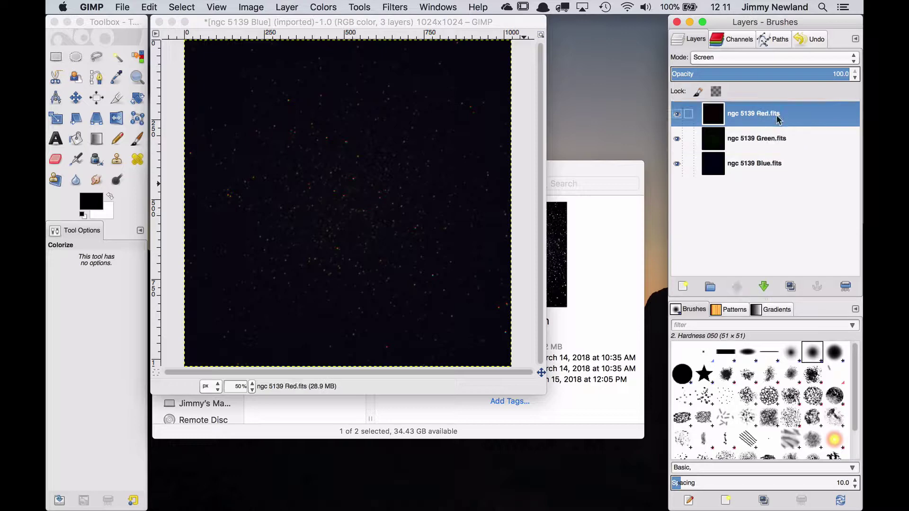
{"action": "left_click", "coordinate": [783, 141]}
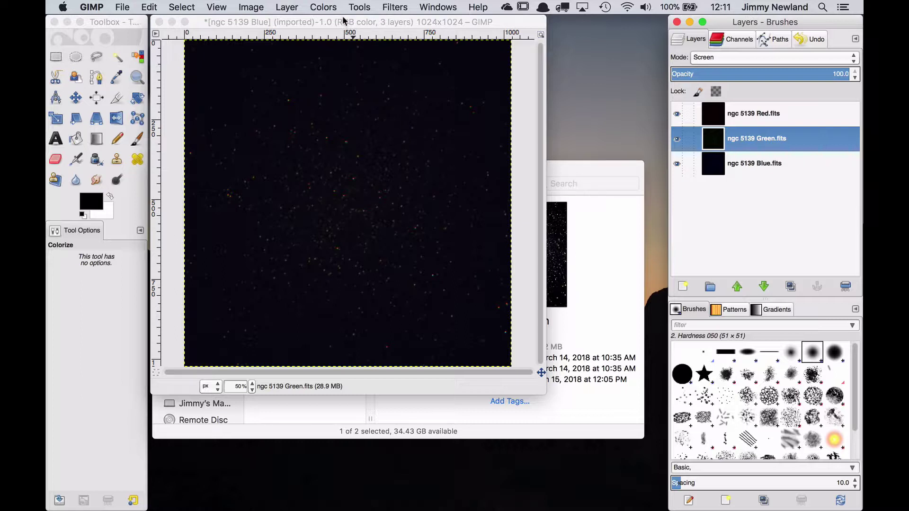
{"action": "left_click", "coordinate": [780, 114]}
{"action": "left_click", "coordinate": [782, 139]}
{"action": "left_click", "coordinate": [783, 164]}
{"action": "left_click", "coordinate": [756, 122]}
{"action": "left_click", "coordinate": [333, 18]}
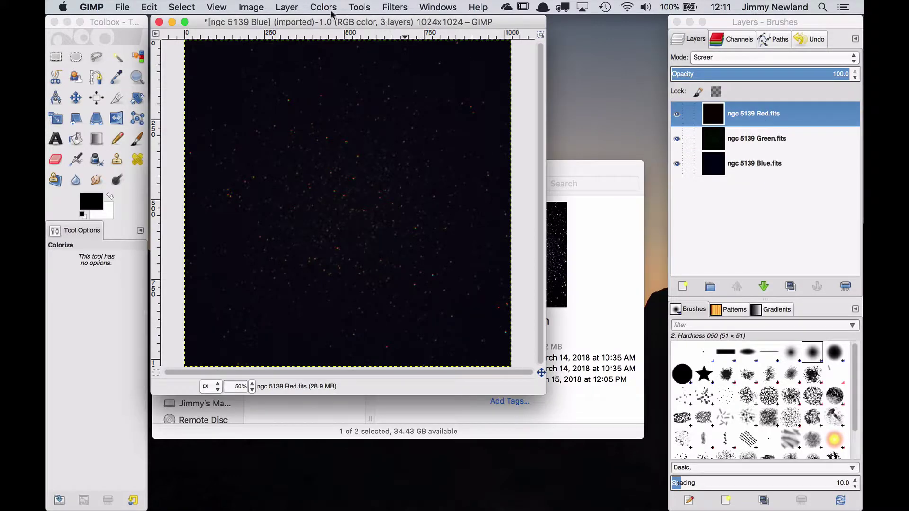
- Auto-adjust the Red layer's levels in Colors > Levels
{"action": "left_click", "coordinate": [317, 5]}
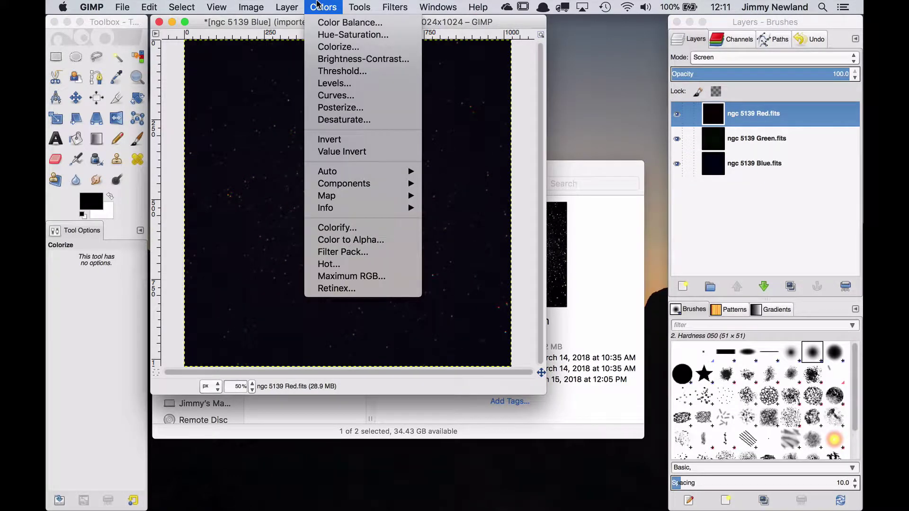
{"action": "left_click", "coordinate": [337, 83]}
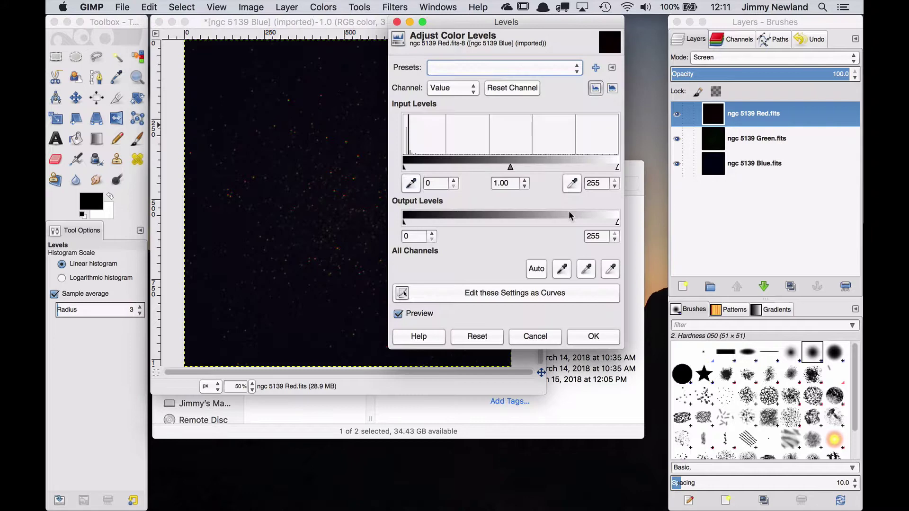
{"action": "left_click", "coordinate": [536, 270]}
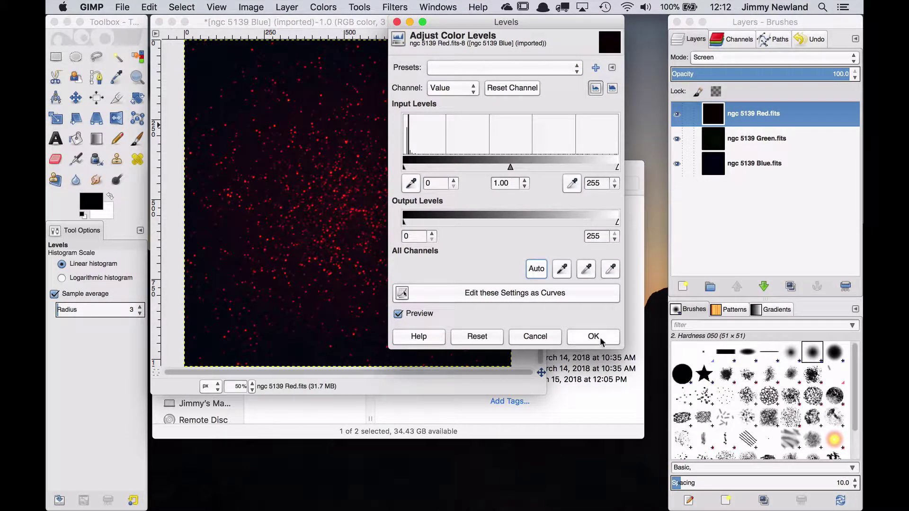
{"action": "left_click", "coordinate": [593, 336]}
- Select the Green layer and auto-adjust its levels as well
{"action": "left_click", "coordinate": [752, 142]}
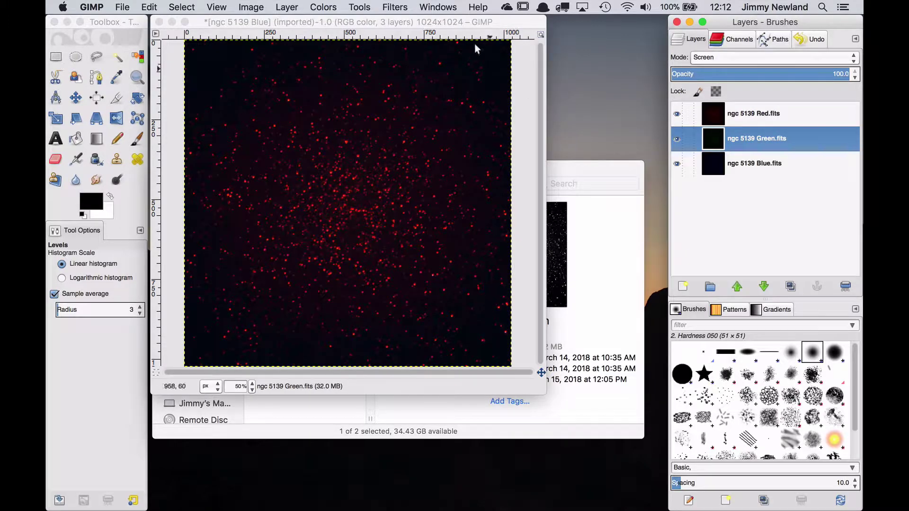
{"action": "left_click", "coordinate": [319, 6]}
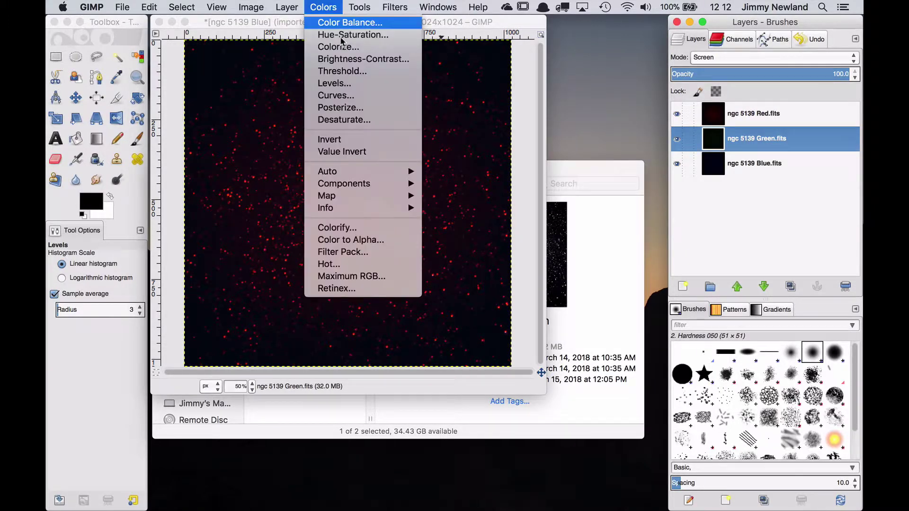
{"action": "left_click", "coordinate": [371, 85]}
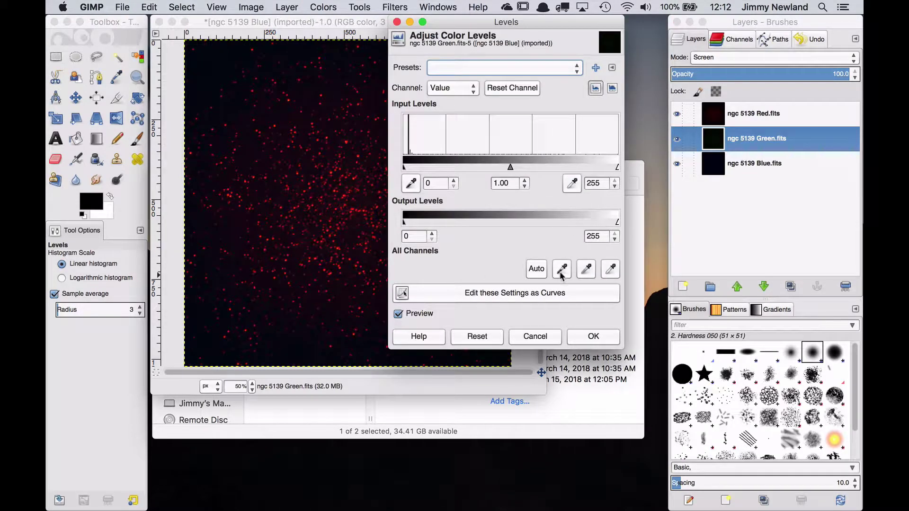
{"action": "left_click", "coordinate": [538, 269]}
{"action": "left_click", "coordinate": [587, 336]}
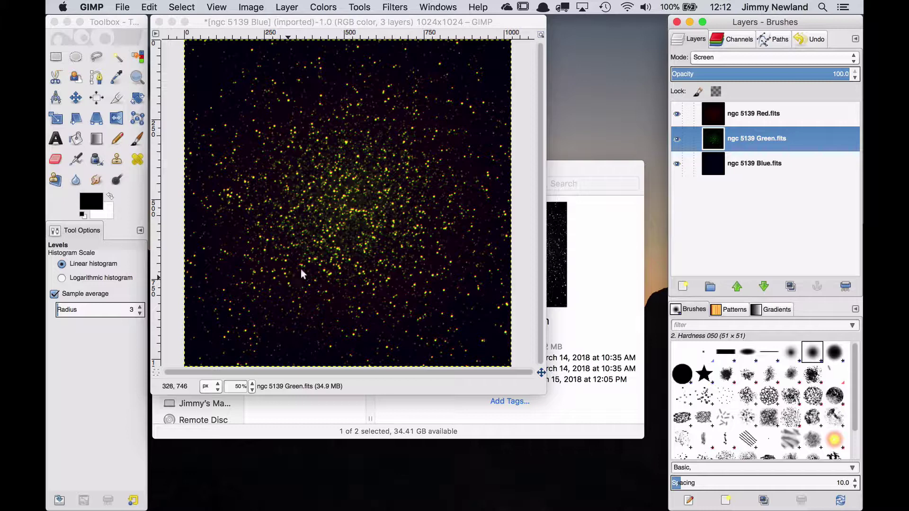
- Open Levels on the Blue layer and apply Auto
{"action": "left_click", "coordinate": [776, 164]}
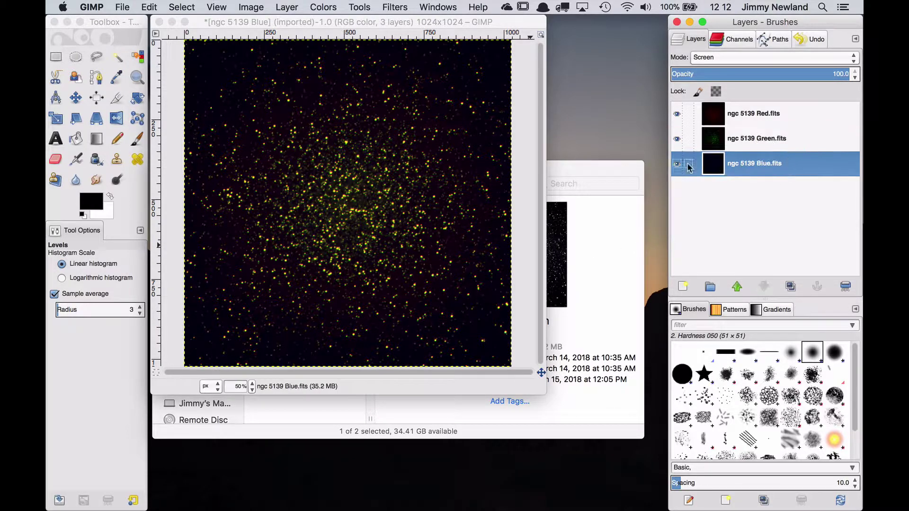
{"action": "left_click", "coordinate": [327, 7]}
{"action": "left_click", "coordinate": [334, 83]}
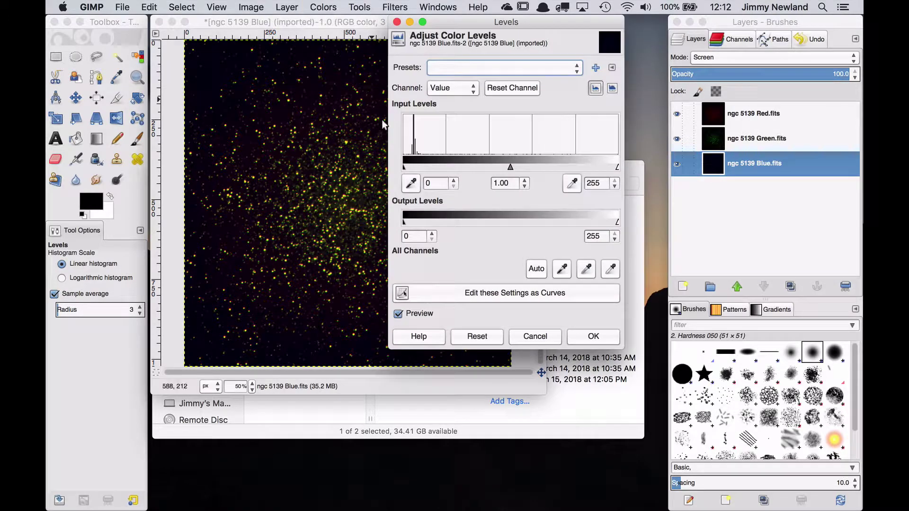
{"action": "left_click", "coordinate": [537, 269]}
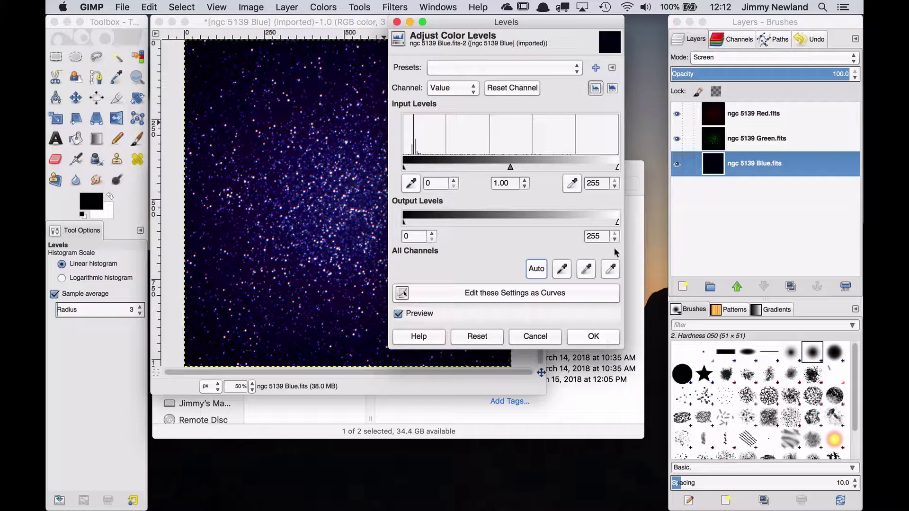
{"action": "left_click_drag", "start_coordinate": [553, 27], "coordinate": [695, 30]}
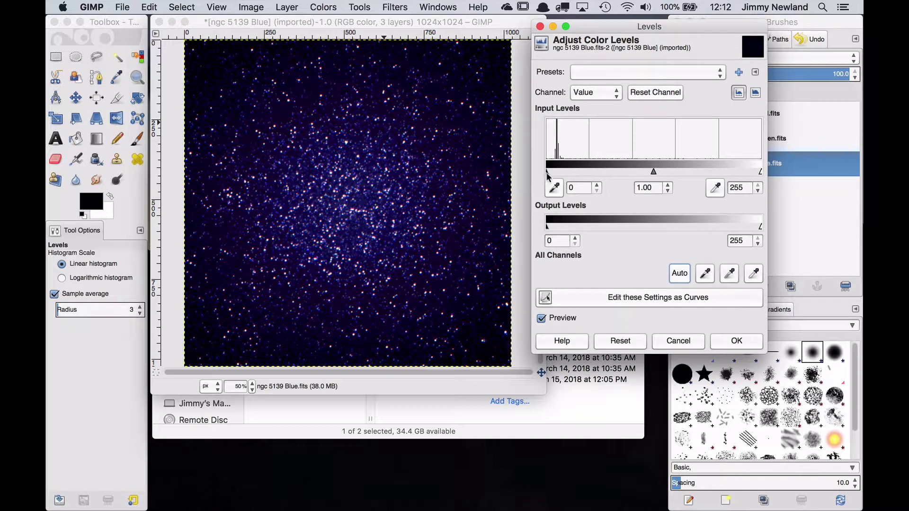
- Set the Blue layer's input levels to black 56, gamma 0.64, white 197 and apply
{"action": "left_click_drag", "start_coordinate": [547, 173], "coordinate": [571, 173]}
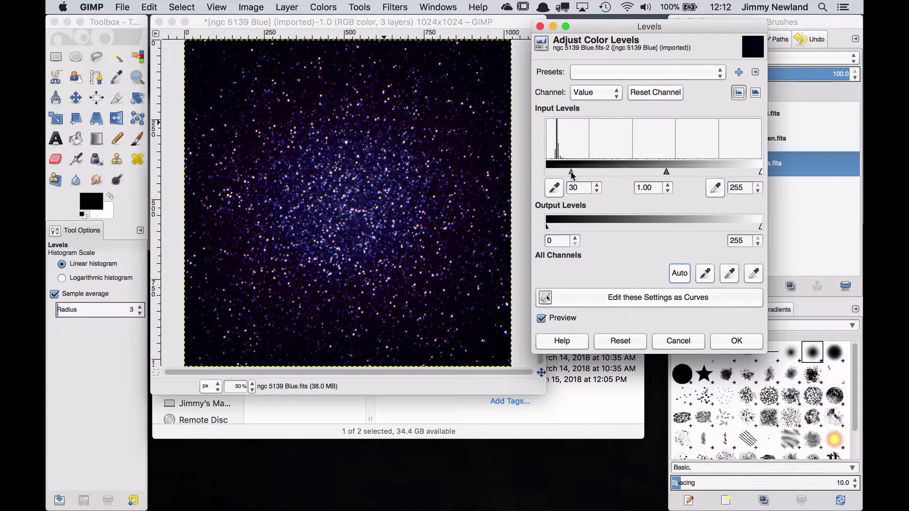
{"action": "left_click_drag", "start_coordinate": [666, 175], "coordinate": [646, 176]}
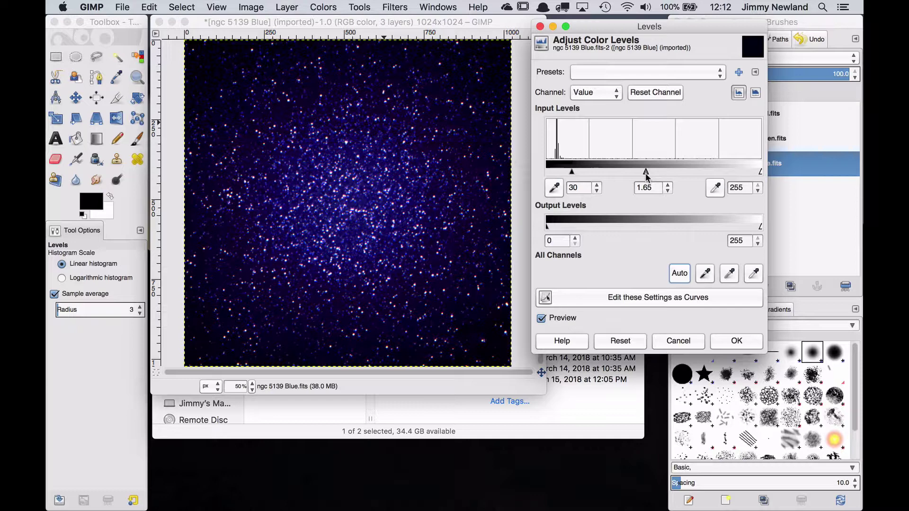
{"action": "left_click_drag", "start_coordinate": [581, 172], "coordinate": [593, 172]}
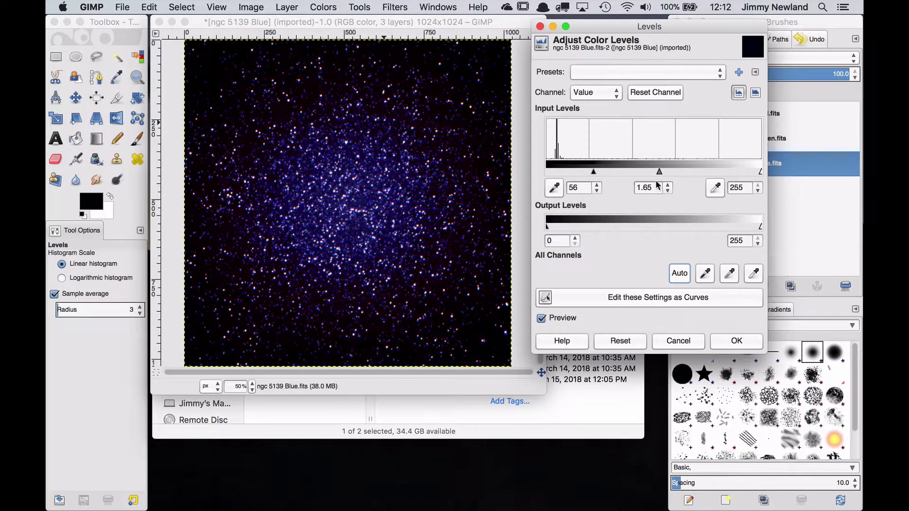
{"action": "left_click_drag", "start_coordinate": [760, 173], "coordinate": [712, 174]}
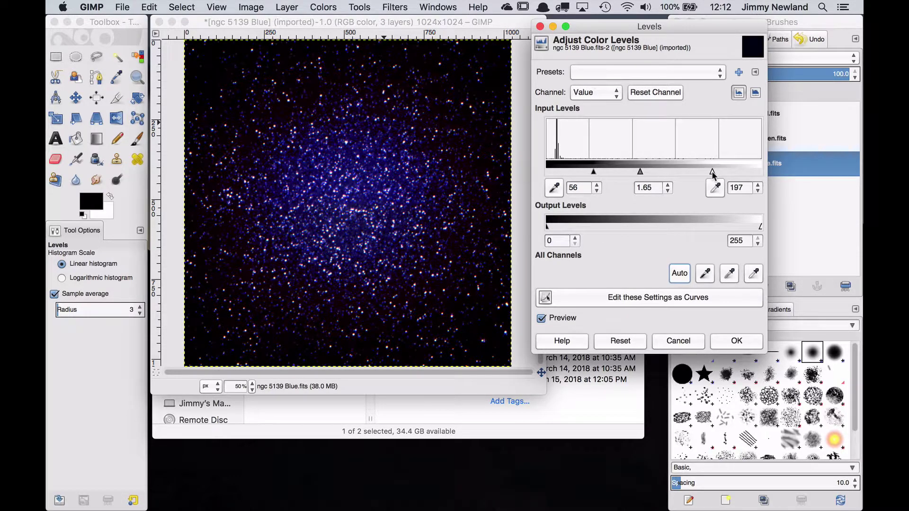
{"action": "left_click_drag", "start_coordinate": [641, 171], "coordinate": [660, 171]}
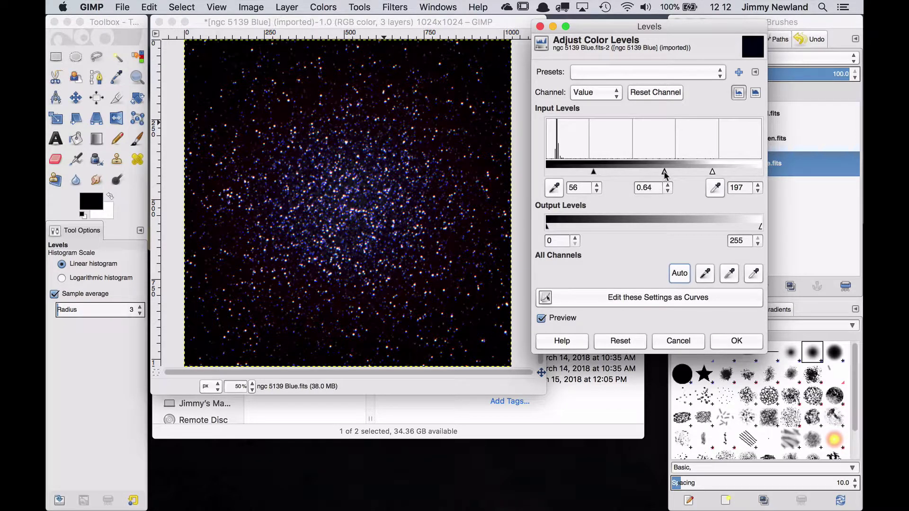
{"action": "left_click", "coordinate": [737, 342]}
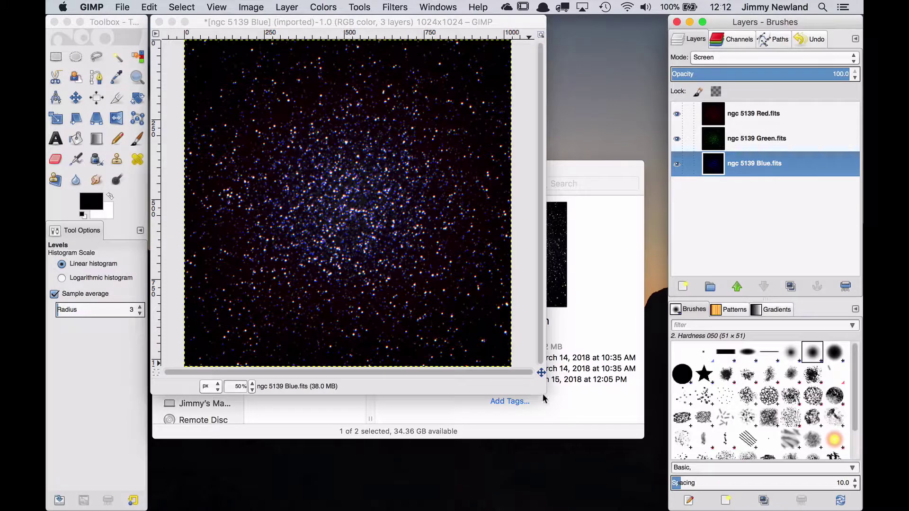
{"action": "left_click_drag", "start_coordinate": [545, 393], "coordinate": [628, 486]}
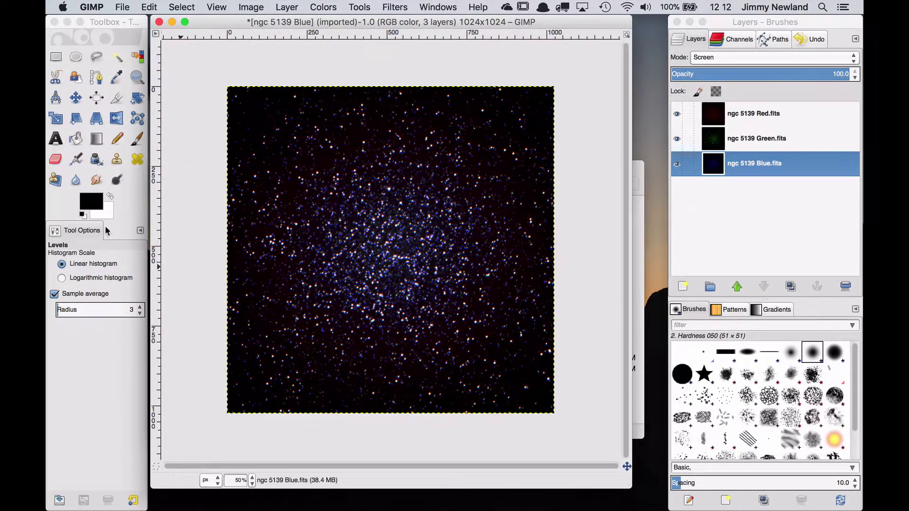
{"action": "left_click", "coordinate": [137, 77]}
{"action": "left_click", "coordinate": [415, 203]}
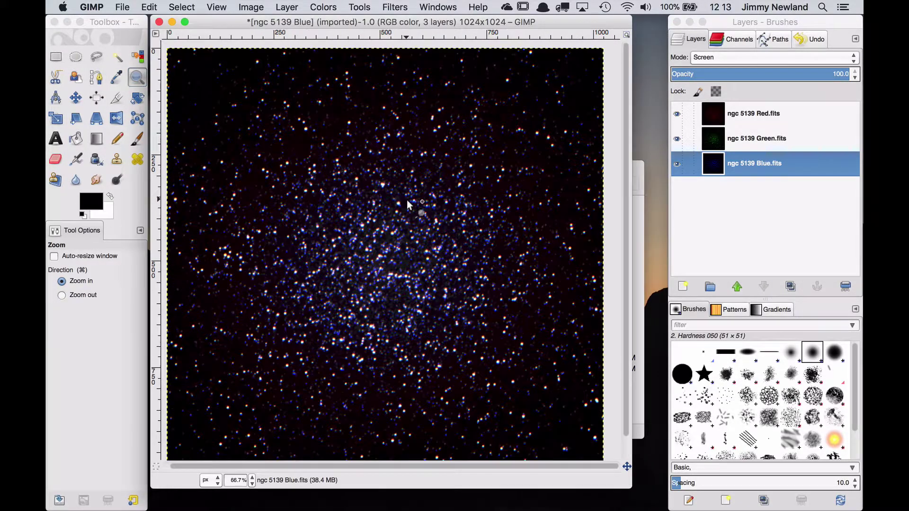
{"action": "left_click", "coordinate": [640, 169]}
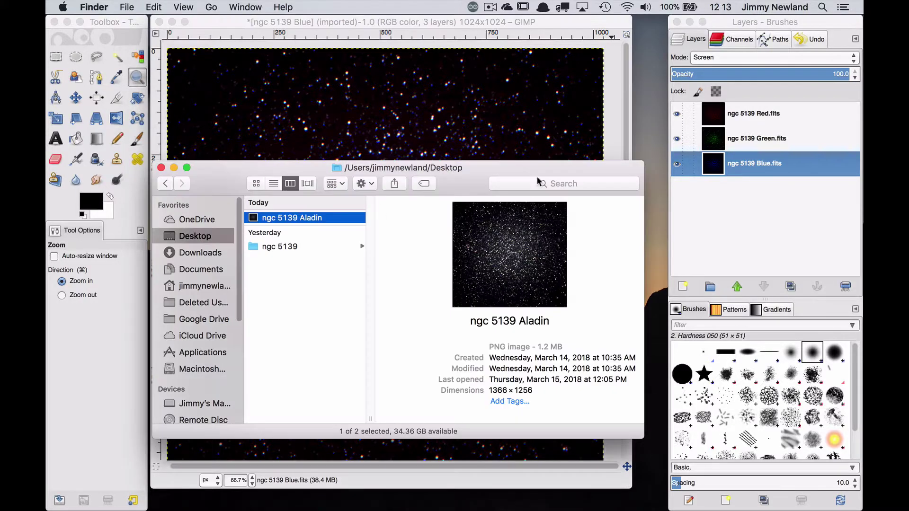
{"action": "double_click", "coordinate": [284, 219]}
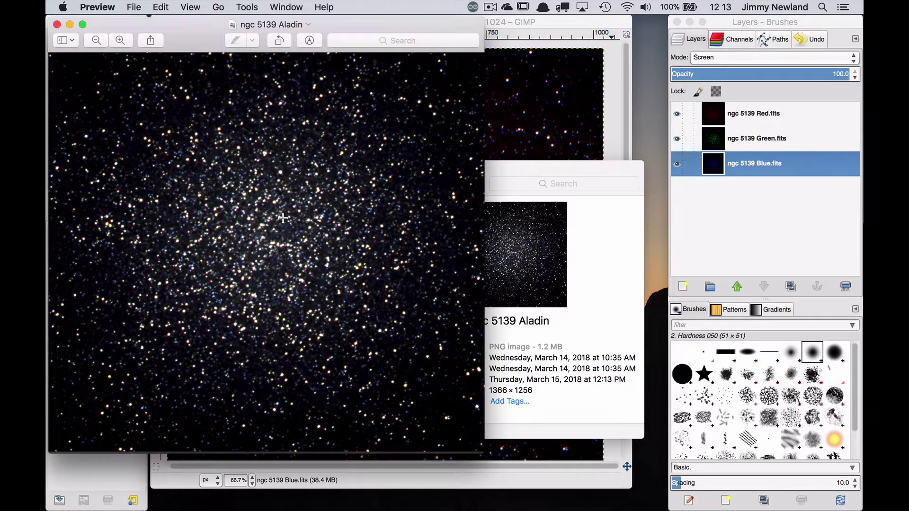
{"action": "left_click", "coordinate": [525, 22]}
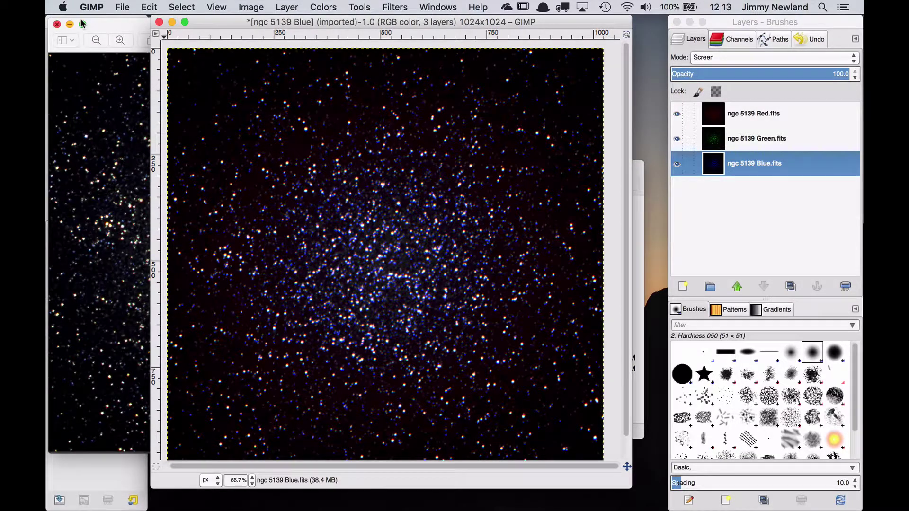
- Close the Aladin image and zoom GIMP's view to 400% on the cluster core
{"action": "left_click", "coordinate": [56, 24]}
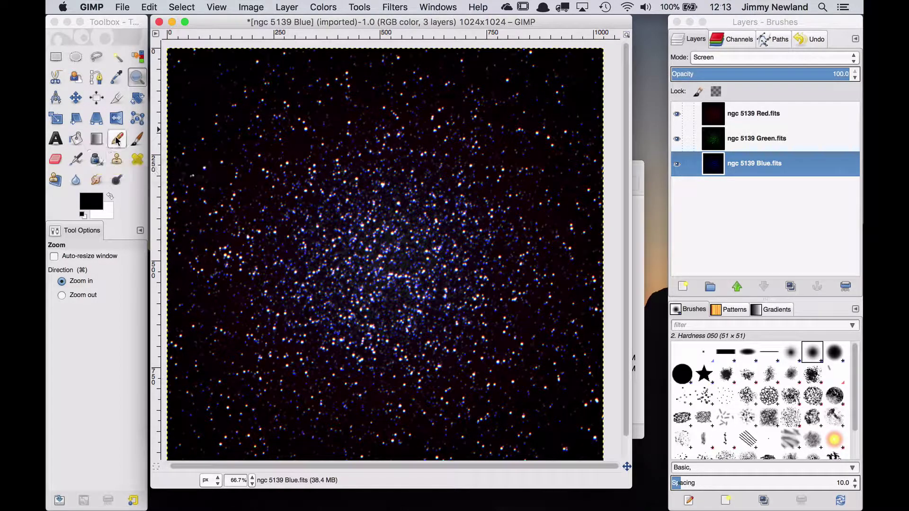
{"action": "left_click", "coordinate": [137, 77]}
{"action": "left_click", "coordinate": [340, 249]}
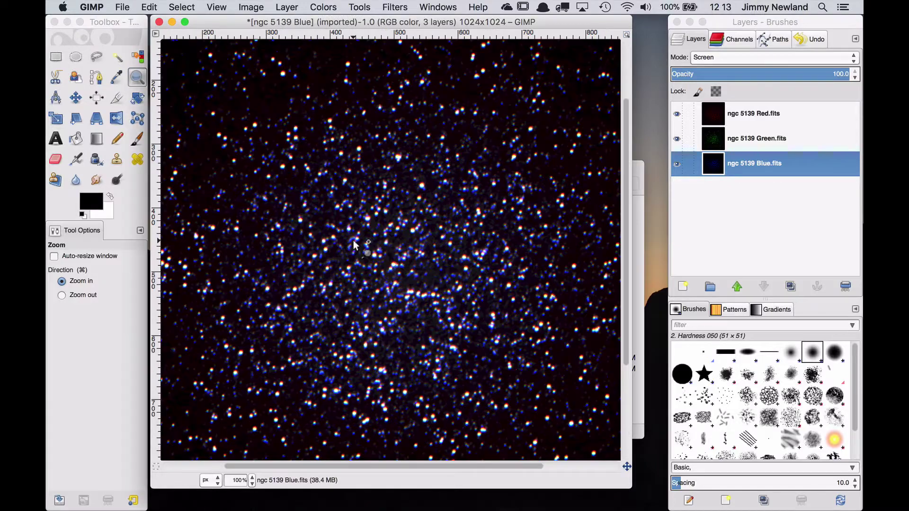
{"action": "left_click", "coordinate": [340, 250]}
{"action": "left_click", "coordinate": [341, 246]}
{"action": "left_click", "coordinate": [340, 247]}
{"action": "left_click", "coordinate": [343, 210]}
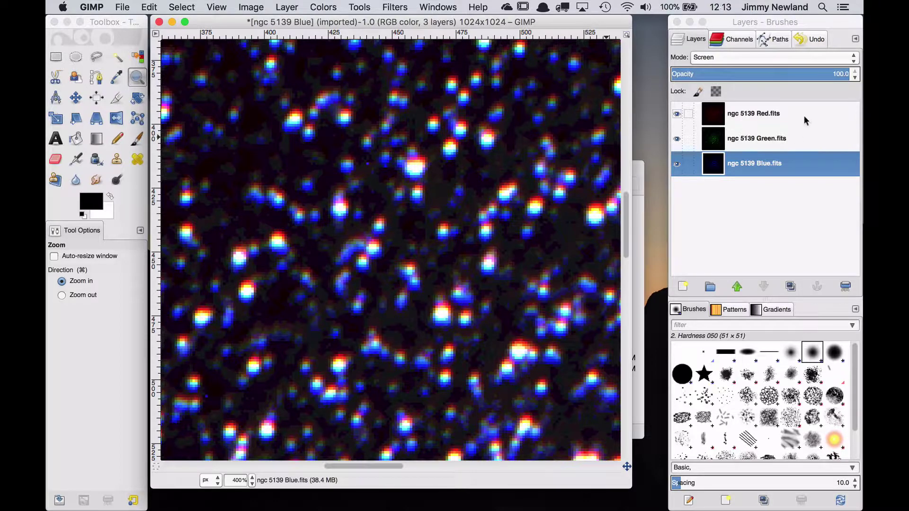
- Select the Red layer and toggle the Green and Blue layers off and on to inspect it alone
{"action": "left_click", "coordinate": [684, 114]}
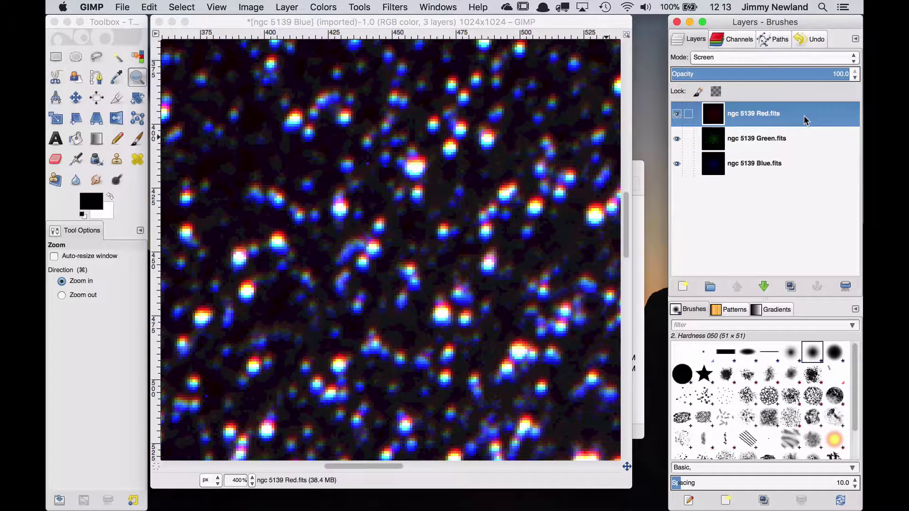
{"action": "left_click", "coordinate": [677, 140]}
{"action": "left_click", "coordinate": [677, 164]}
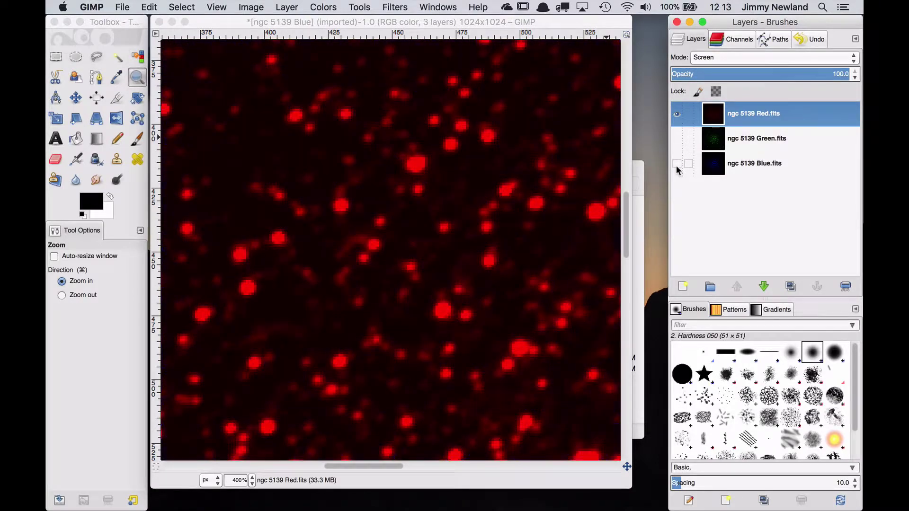
{"action": "left_click", "coordinate": [676, 139]}
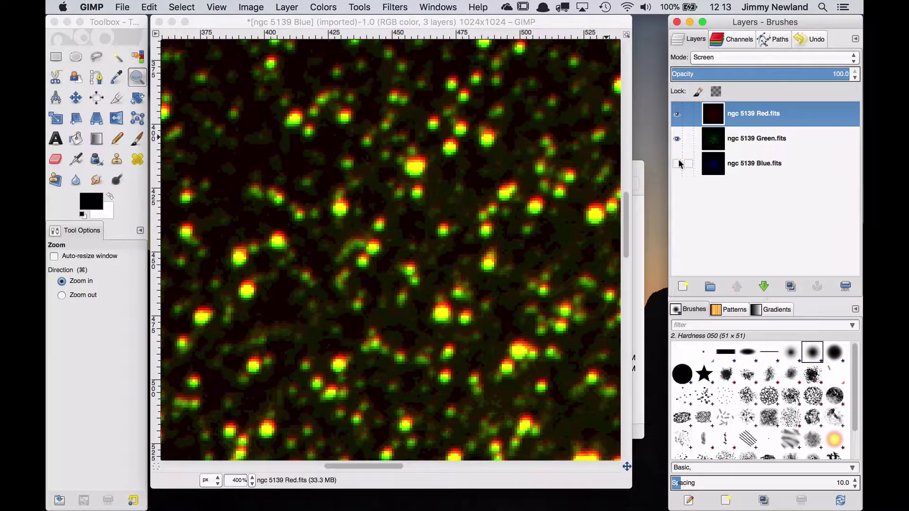
{"action": "left_click", "coordinate": [677, 164]}
{"action": "left_click", "coordinate": [677, 164]}
{"action": "left_click", "coordinate": [677, 139]}
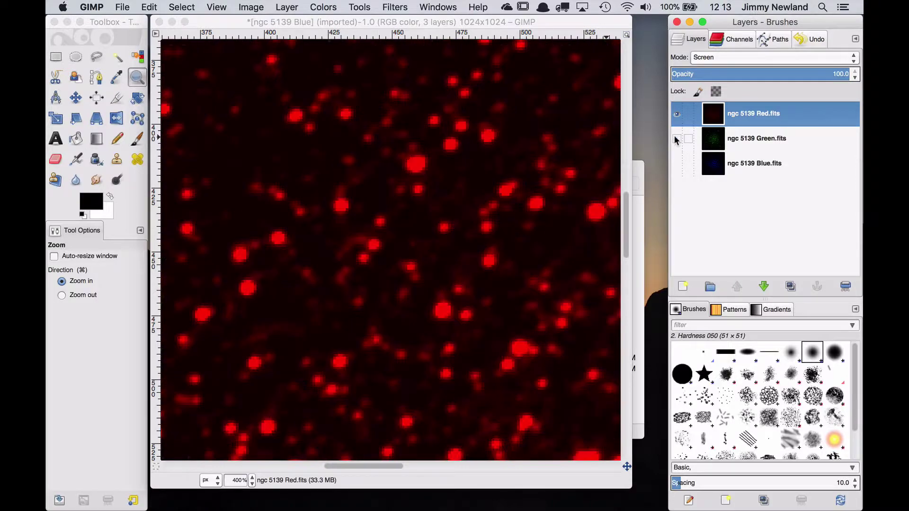
{"action": "left_click", "coordinate": [676, 139]}
{"action": "left_click", "coordinate": [677, 164]}
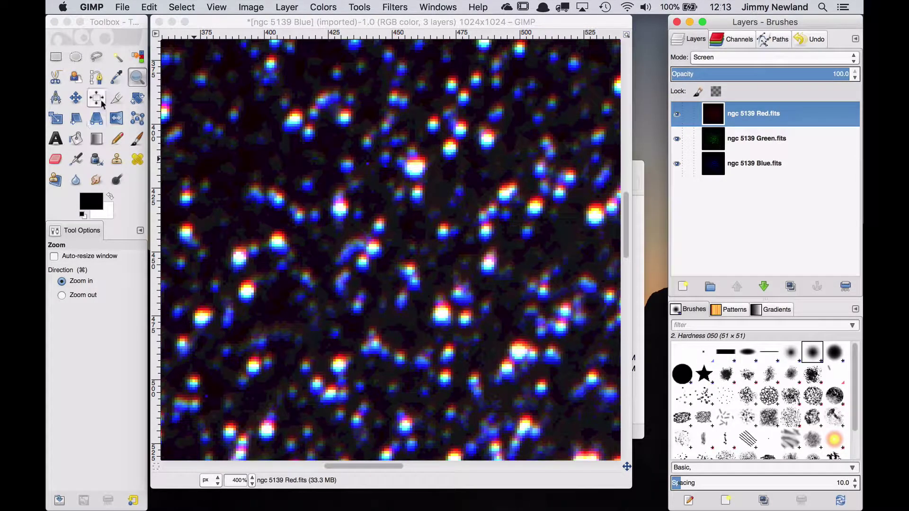
- With the Move tool, nudge the Red layer two pixels down, hiding Green to check red–blue alignment
{"action": "left_click", "coordinate": [77, 98]}
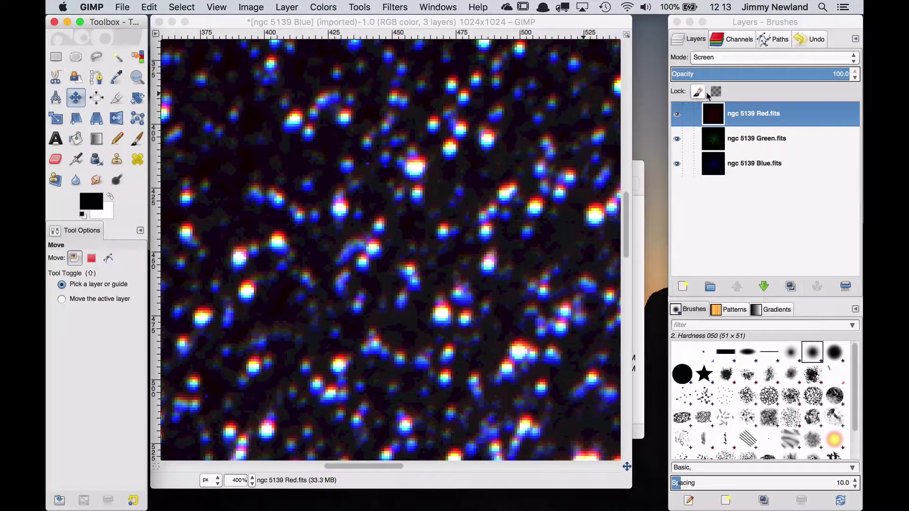
{"action": "left_click", "coordinate": [370, 177]}
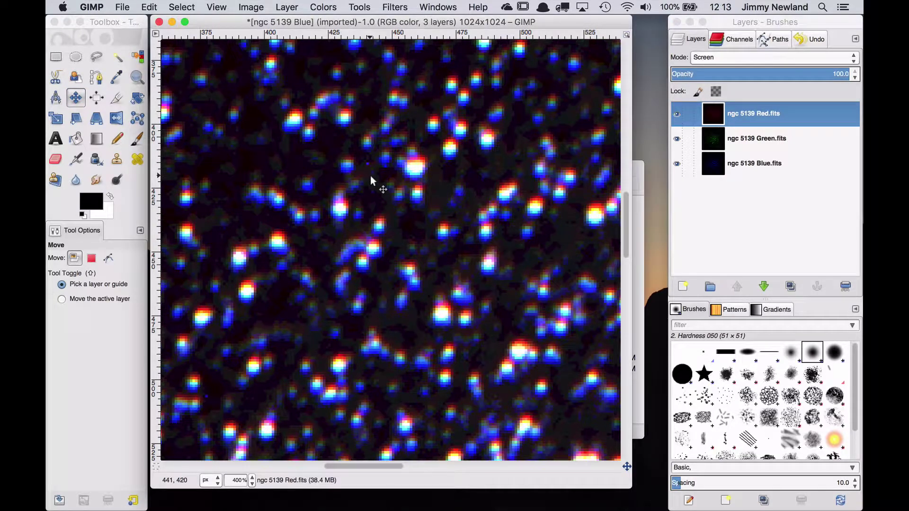
{"action": "key", "text": "Down"}
{"action": "key", "text": "Down"}
{"action": "key", "text": "Down"}
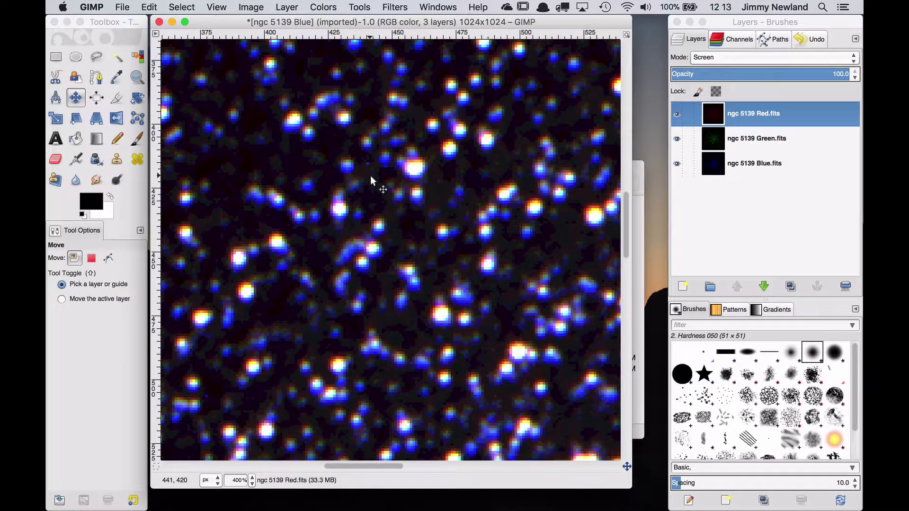
{"action": "key", "text": "Down"}
{"action": "key", "text": "Down"}
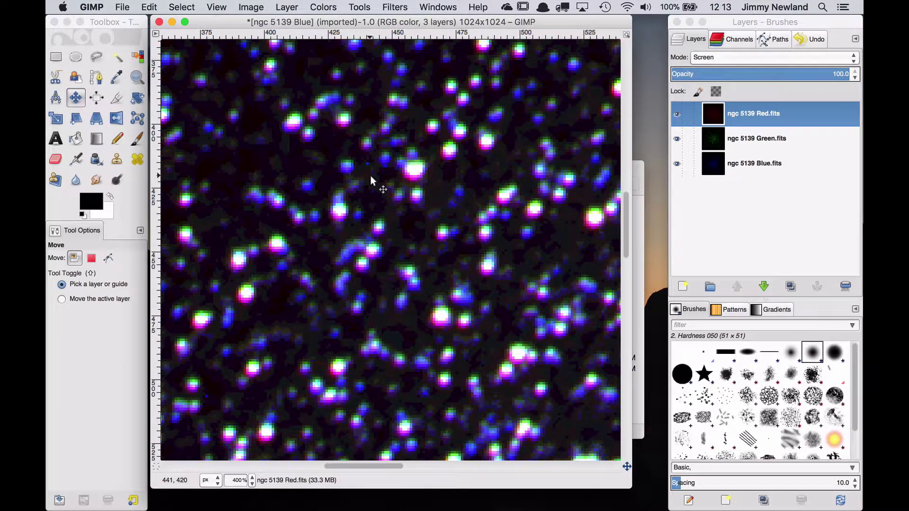
{"action": "left_click", "coordinate": [677, 140]}
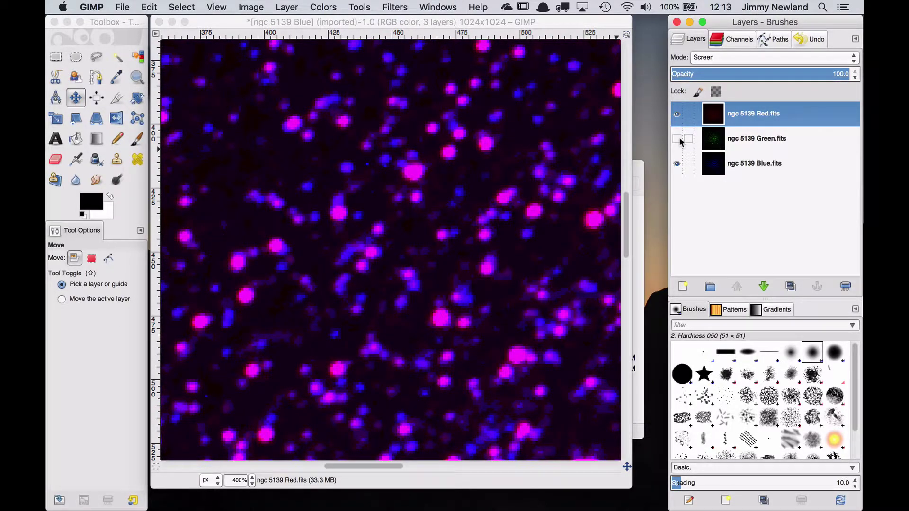
{"action": "left_click", "coordinate": [339, 220]}
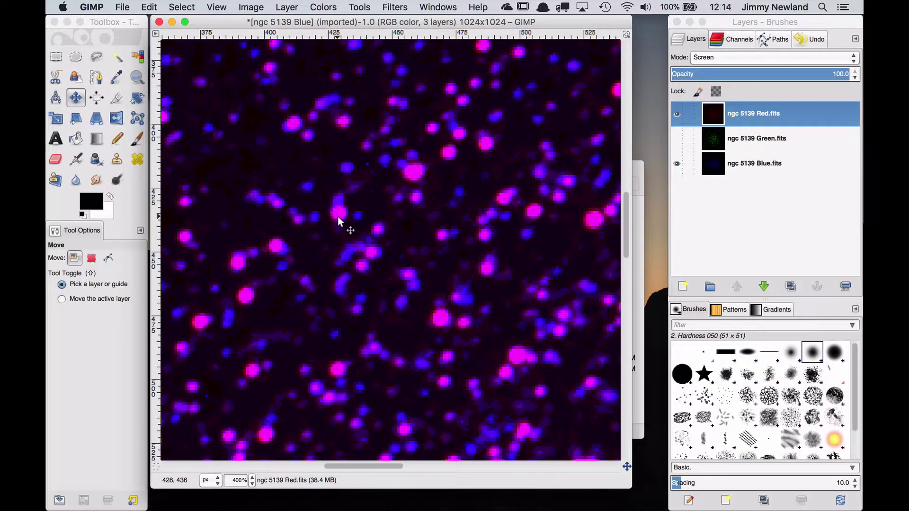
{"action": "key", "text": "Right"}
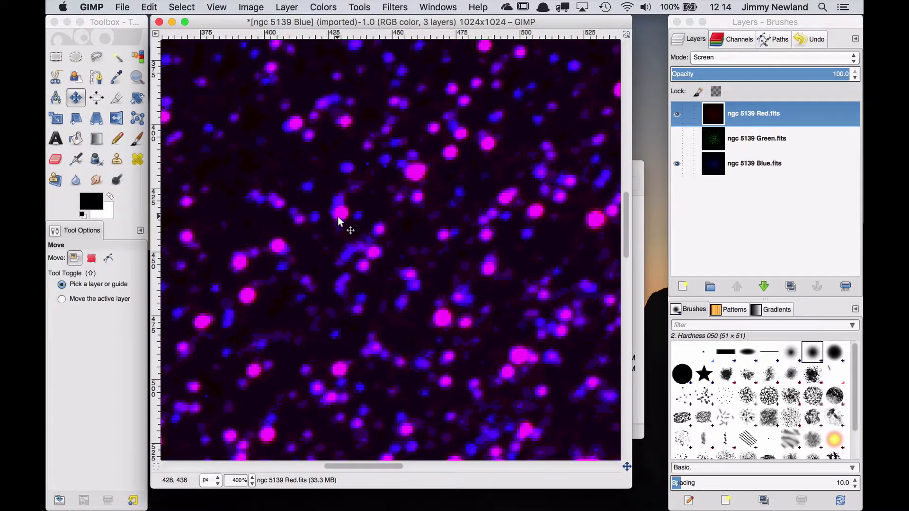
{"action": "key", "text": "Left"}
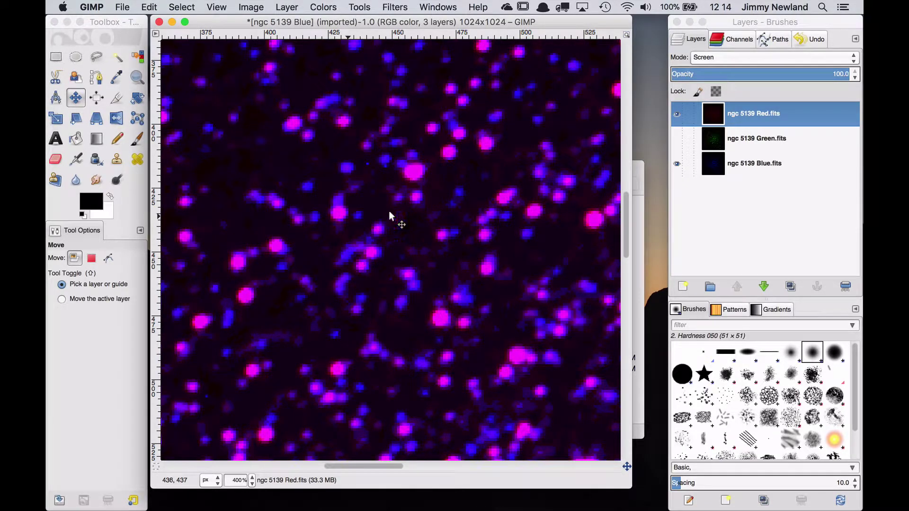
- Hide the Red layer, show Green, make Green active and nudge it down one pixel
{"action": "left_click", "coordinate": [677, 115]}
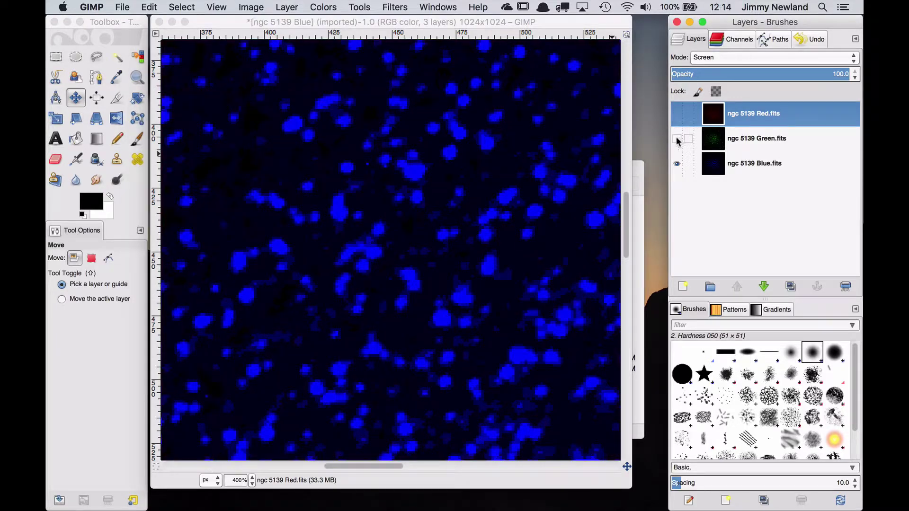
{"action": "left_click", "coordinate": [677, 139]}
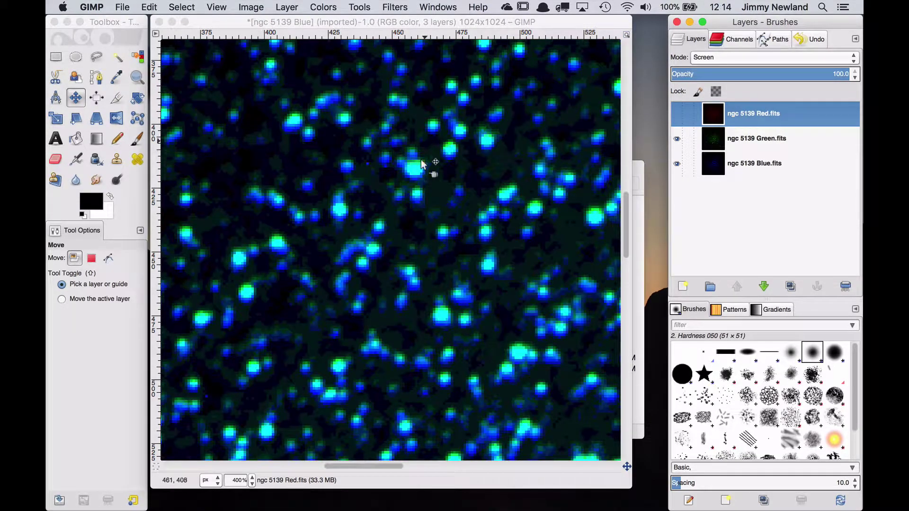
{"action": "left_click", "coordinate": [355, 204]}
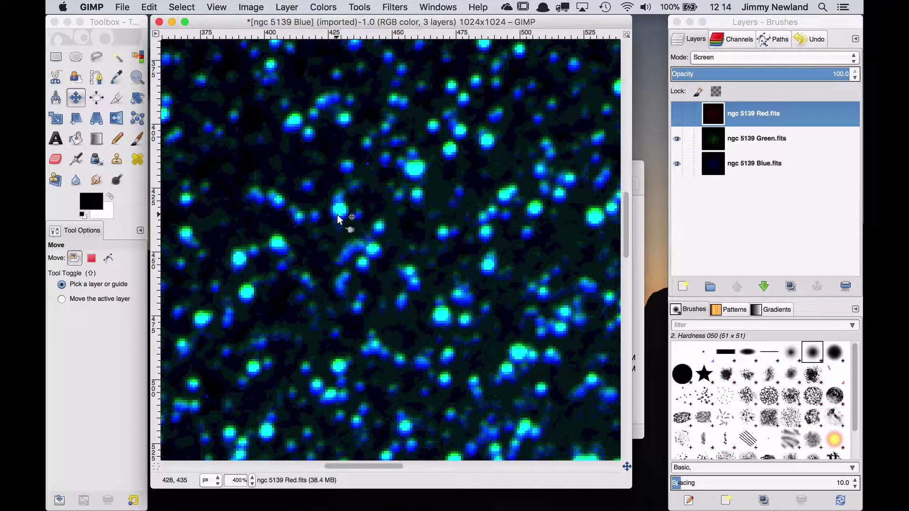
{"action": "left_click", "coordinate": [691, 142]}
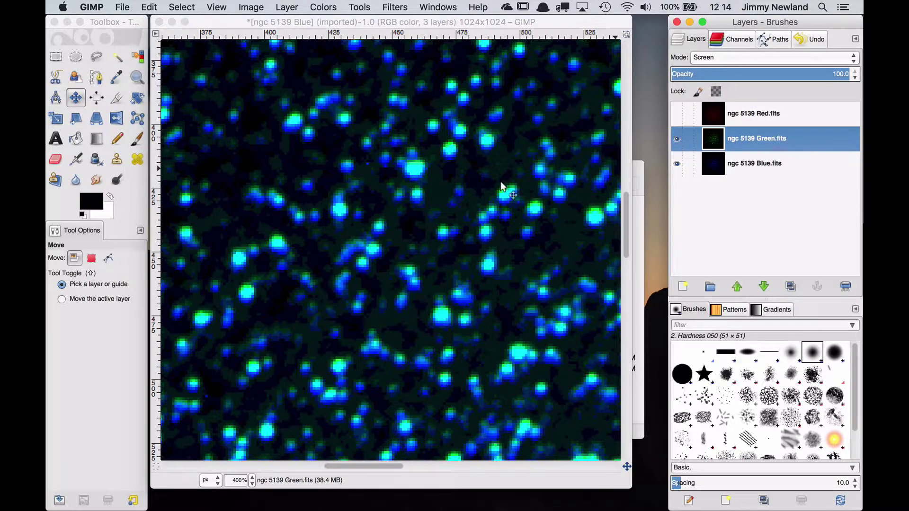
{"action": "key", "text": "Down"}
{"action": "key", "text": "Down"}
{"action": "key", "text": "Down"}
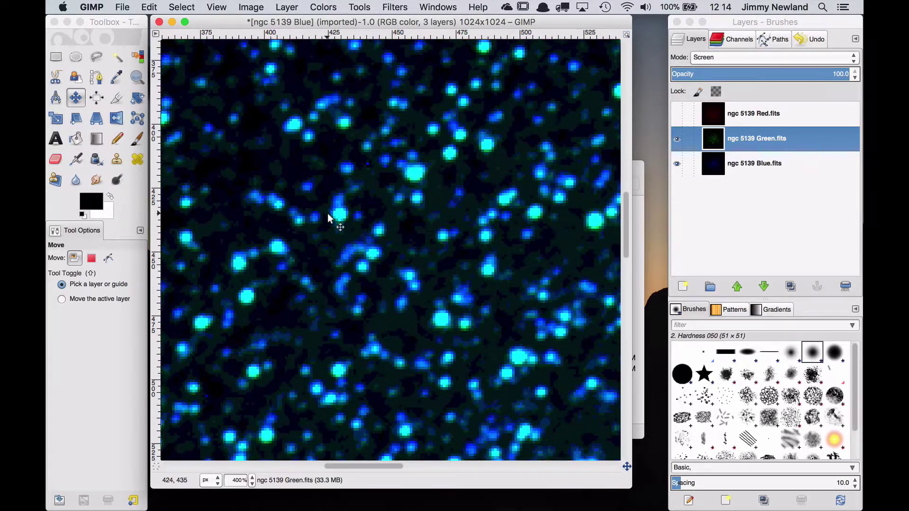
- Toggle the Red and Green layers' visibility to compare their alignment
{"action": "left_click", "coordinate": [677, 114]}
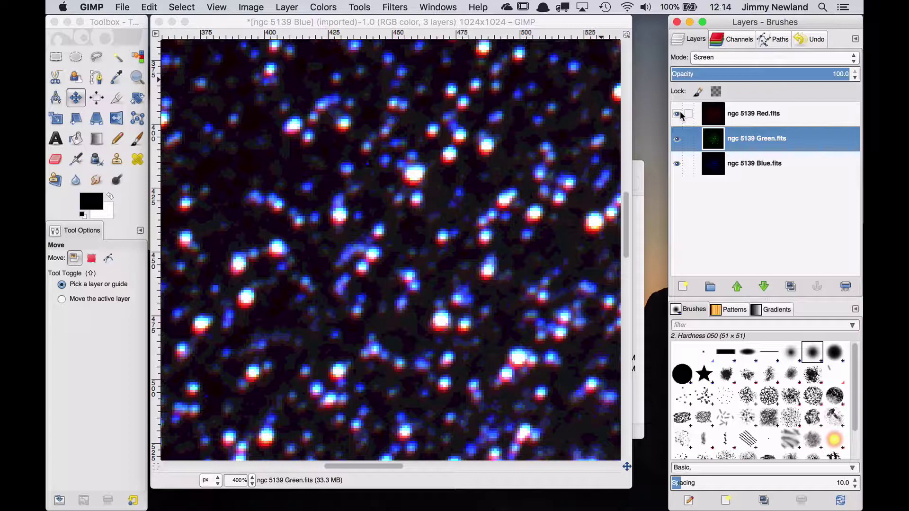
{"action": "left_click", "coordinate": [677, 114]}
{"action": "left_click", "coordinate": [677, 113]}
{"action": "left_click", "coordinate": [677, 139]}
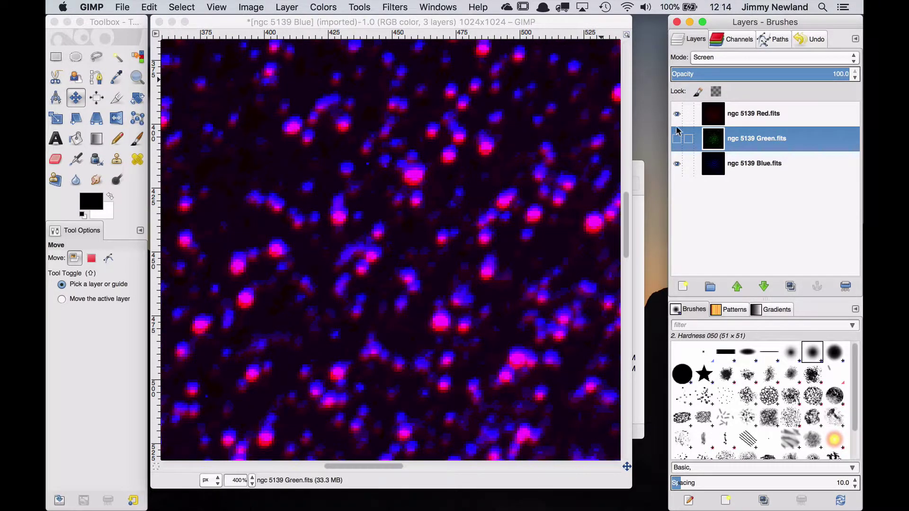
{"action": "left_click", "coordinate": [677, 139]}
- Fine-tune the Green layer with one-pixel nudges: down, left, right, down, then back up
{"action": "left_click", "coordinate": [408, 203]}
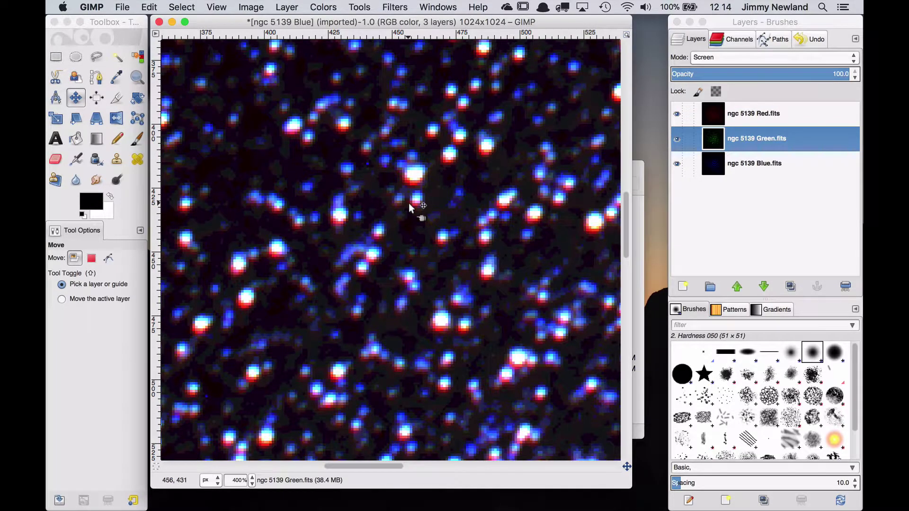
{"action": "key", "text": "Down"}
{"action": "key", "text": "Down"}
{"action": "key", "text": "Left"}
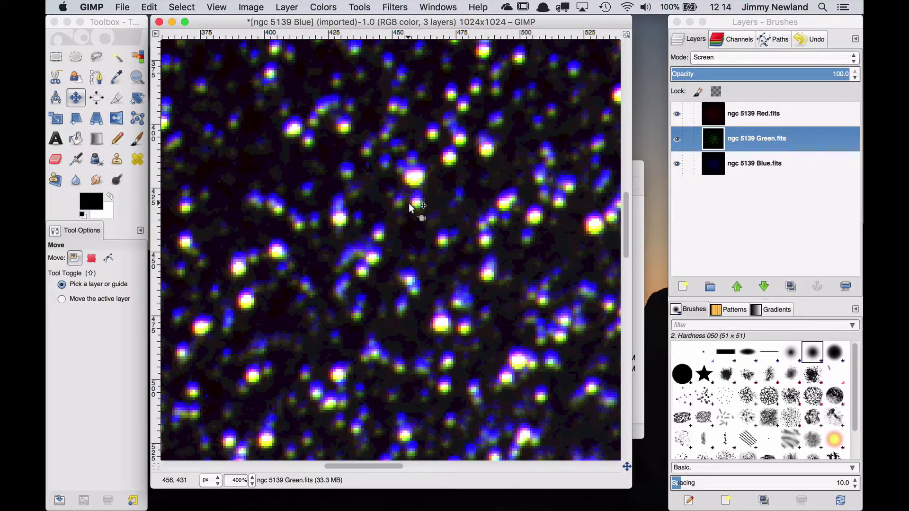
{"action": "key", "text": "Right"}
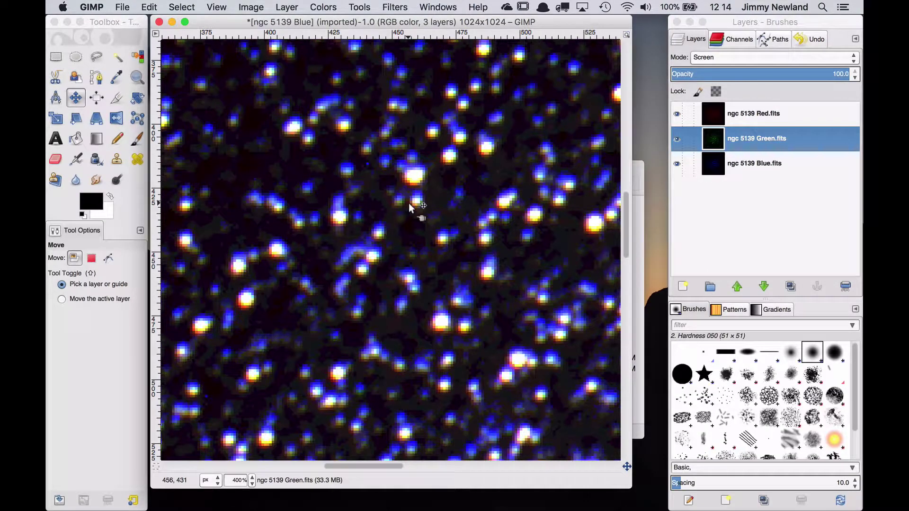
{"action": "key", "text": "Down"}
{"action": "key", "text": "Down"}
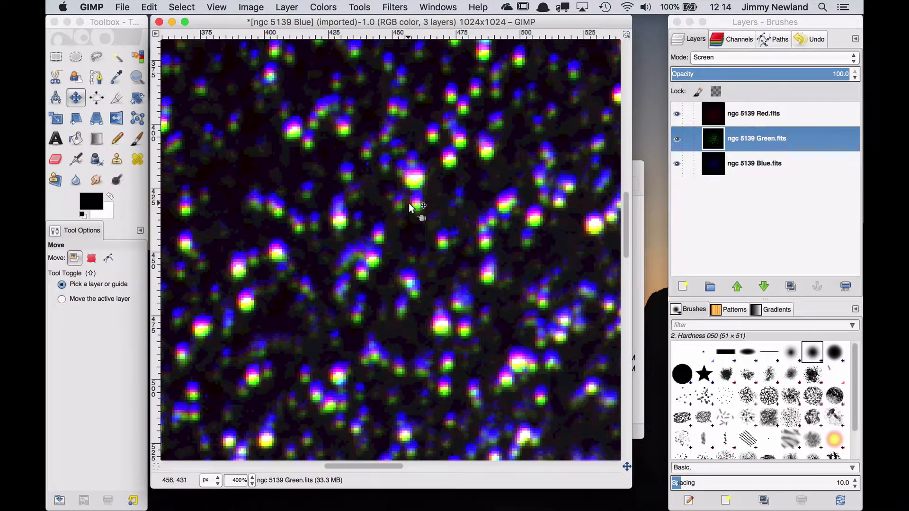
{"action": "key", "text": "Up"}
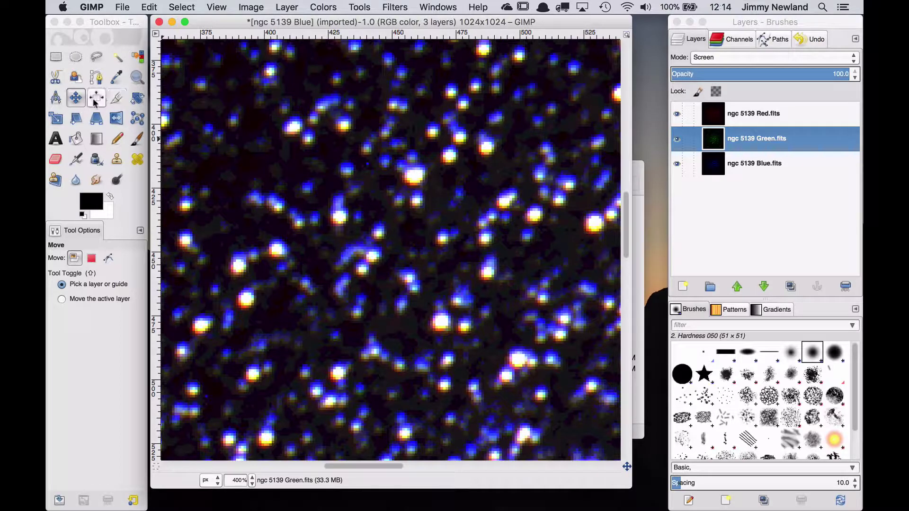
- Zoom the view out to 66.7% so the whole cluster is visible
{"action": "left_click", "coordinate": [137, 77]}
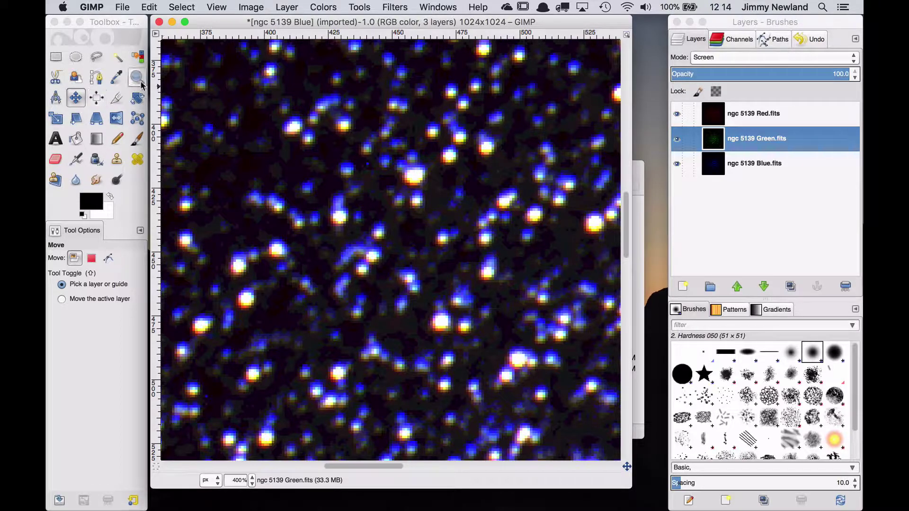
{"action": "left_click", "coordinate": [314, 316]}
{"action": "left_click", "coordinate": [313, 315], "text": "super"}
{"action": "left_click", "coordinate": [314, 314], "text": "super"}
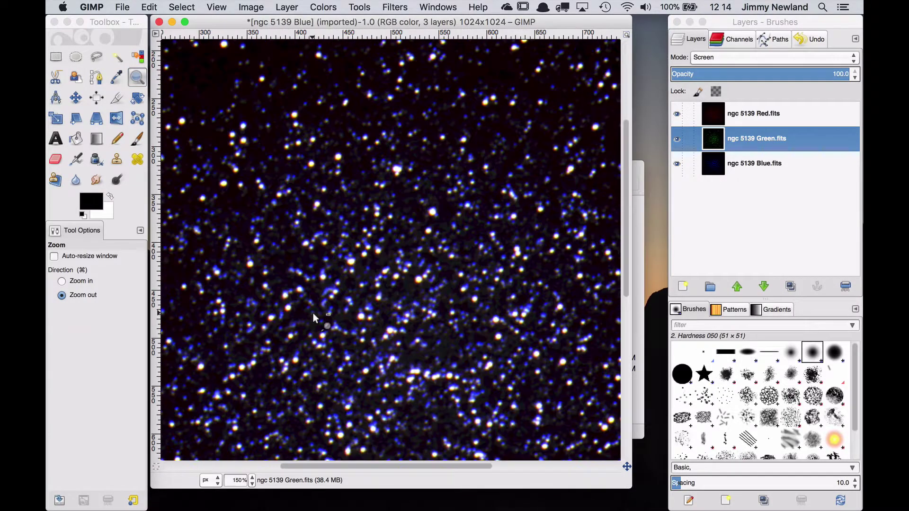
{"action": "left_click", "coordinate": [314, 315], "text": "super"}
{"action": "left_click", "coordinate": [313, 314], "text": "super"}
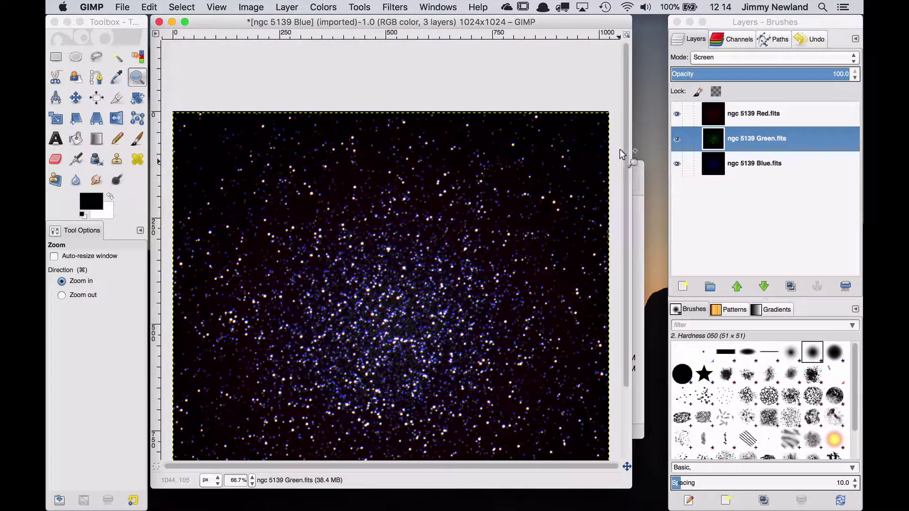
- Make the Blue layer the active layer in the Layers panel
{"action": "left_click_drag", "start_coordinate": [623, 138], "coordinate": [636, 263]}
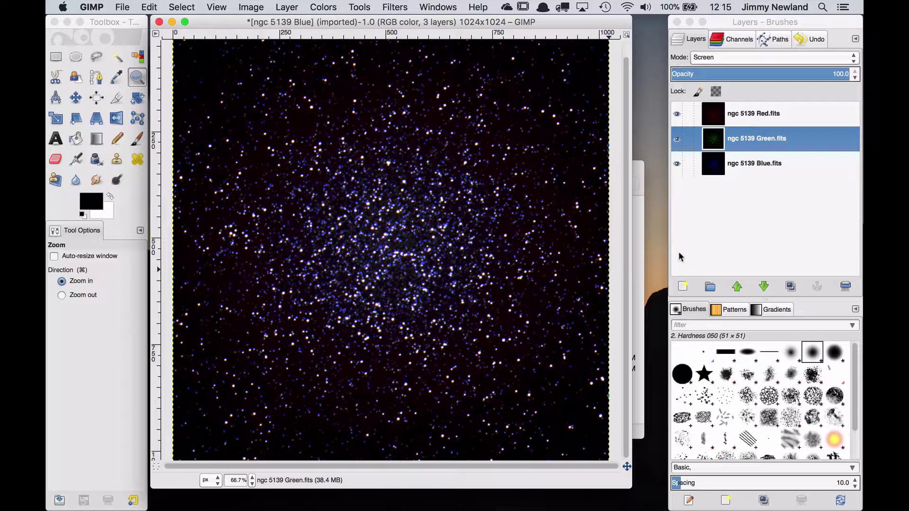
{"action": "left_click", "coordinate": [765, 118]}
{"action": "left_click", "coordinate": [767, 166]}
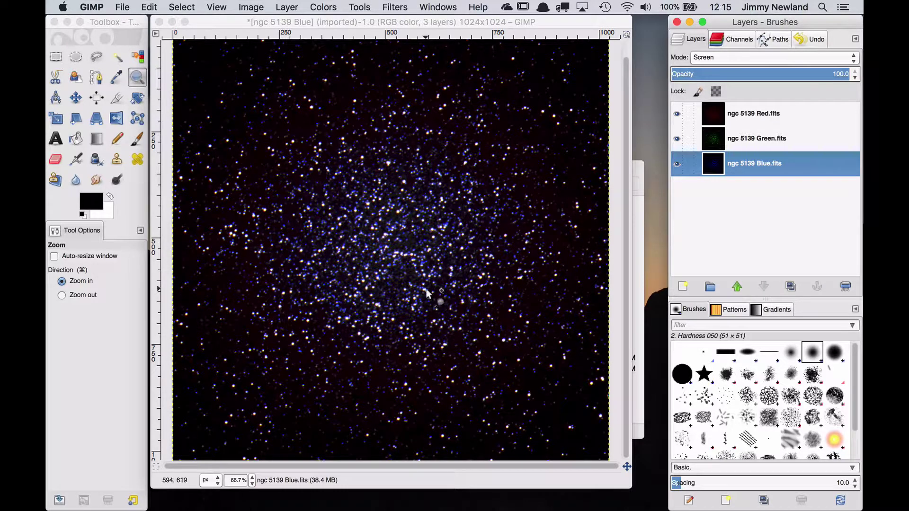
- Open ngc 5139 Aladin from the Desktop folder in Preview and move it aside
{"action": "left_click", "coordinate": [639, 170]}
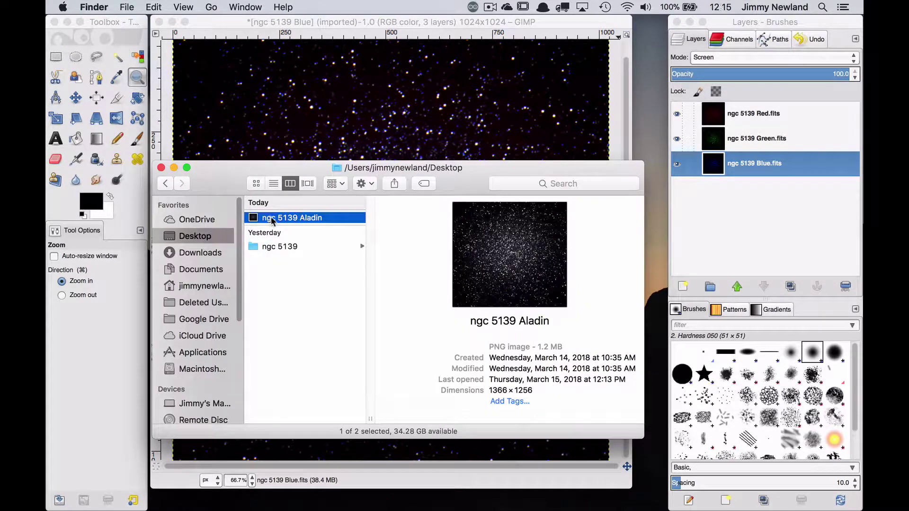
{"action": "double_click", "coordinate": [272, 218]}
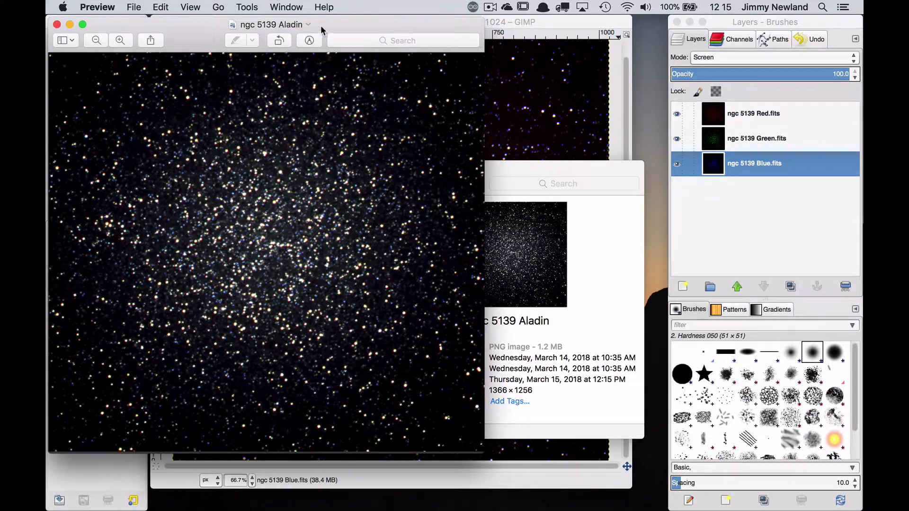
{"action": "left_click_drag", "start_coordinate": [323, 26], "coordinate": [710, 10]}
- Compare the Aladin image with the GIMP composite, then close the Aladin image
{"action": "left_click", "coordinate": [384, 26]}
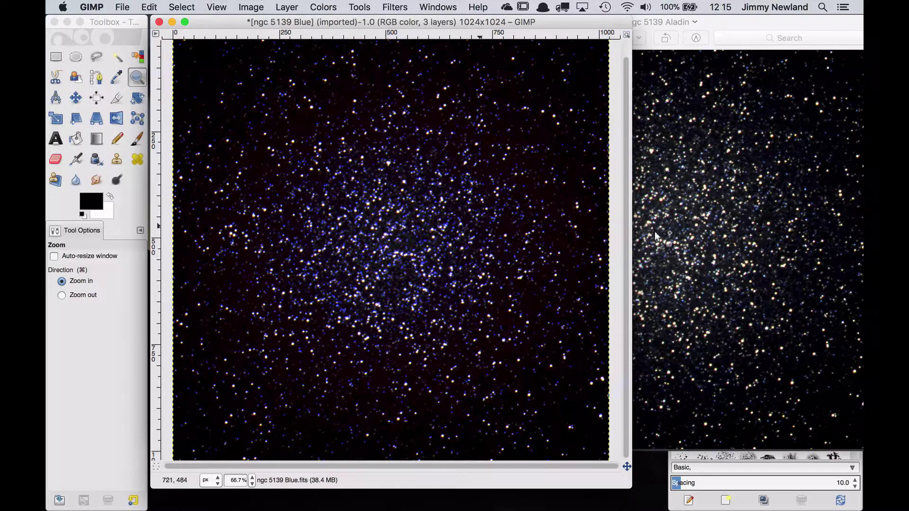
{"action": "left_click", "coordinate": [723, 28]}
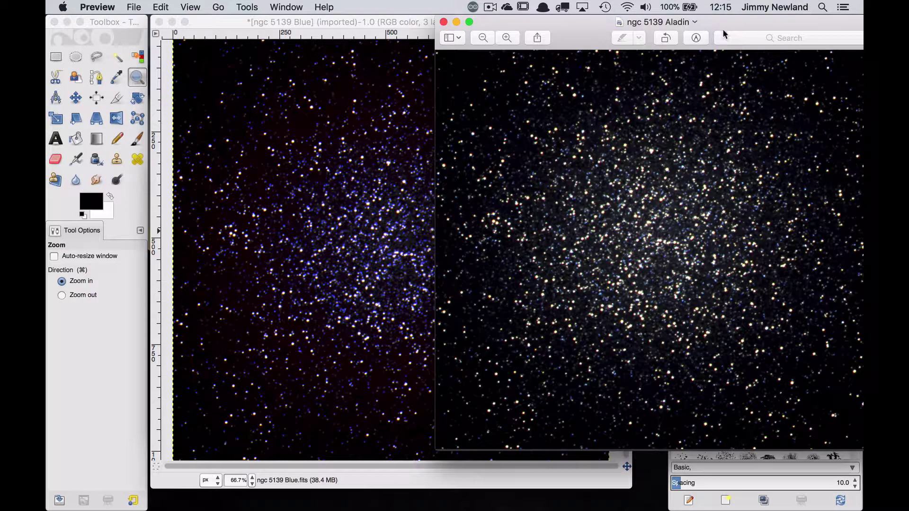
{"action": "left_click", "coordinate": [339, 22]}
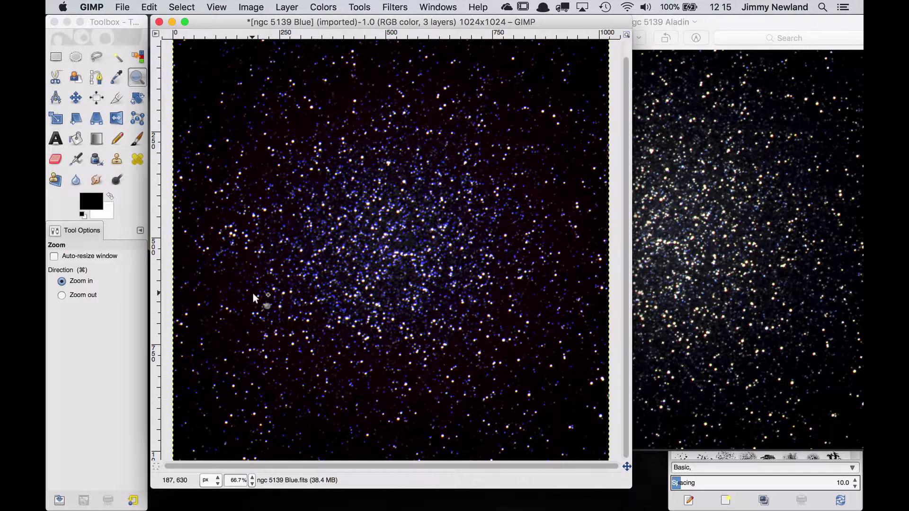
{"action": "left_click", "coordinate": [291, 6]}
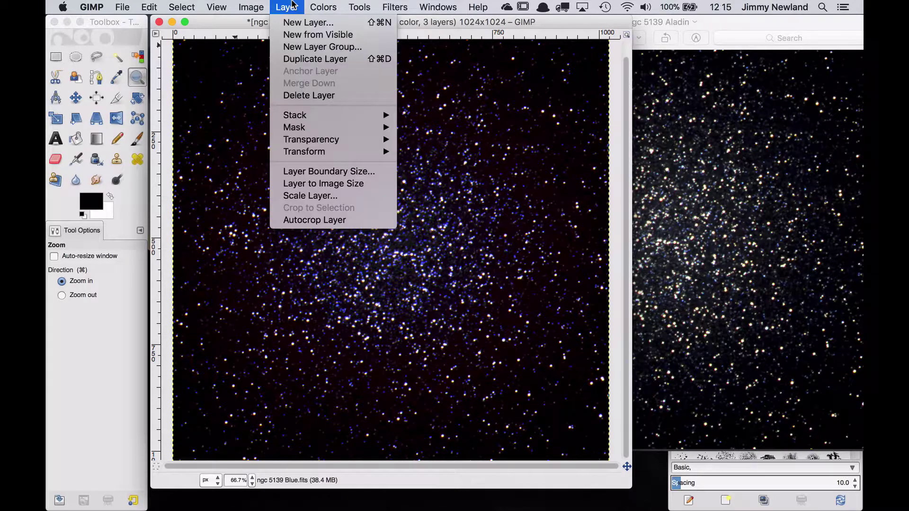
{"action": "key", "text": "Escape"}
{"action": "left_click", "coordinate": [784, 22]}
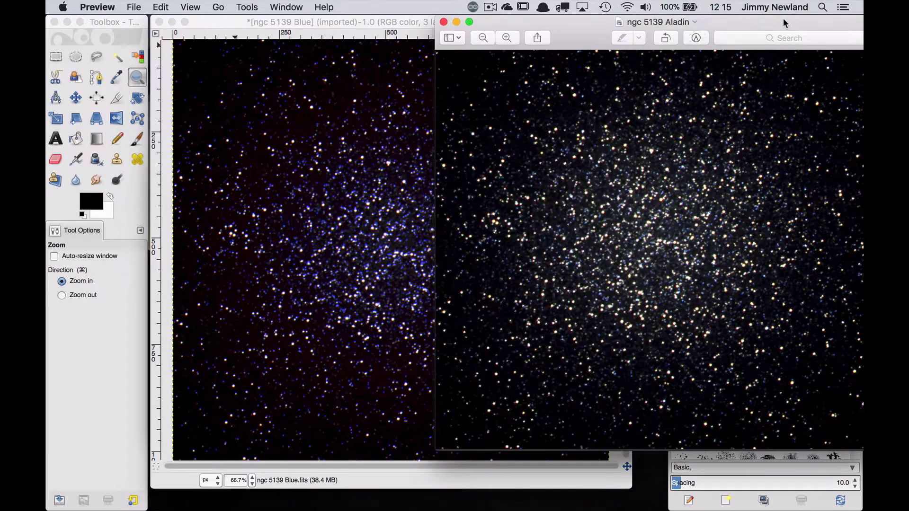
{"action": "left_click", "coordinate": [444, 22]}
{"action": "left_click", "coordinate": [758, 124]}
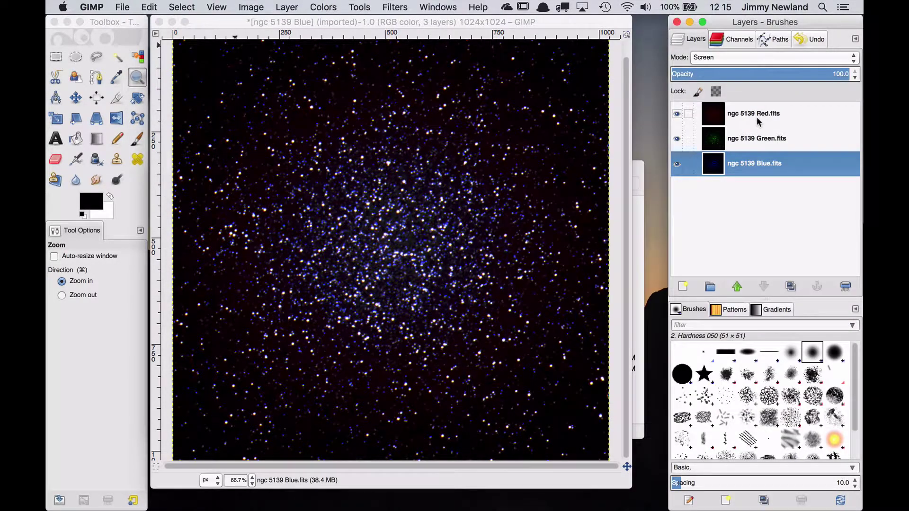
{"action": "left_click", "coordinate": [762, 113]}
{"action": "left_click", "coordinate": [314, 5]}
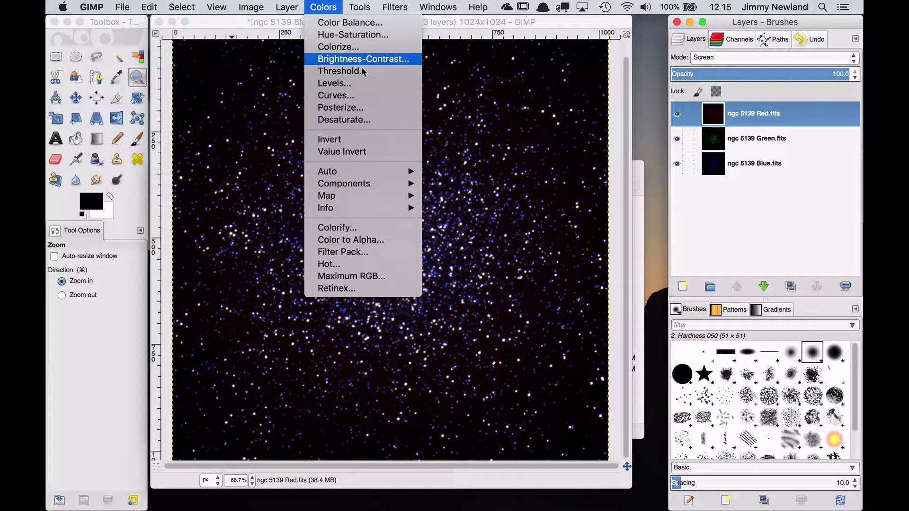
{"action": "left_click", "coordinate": [366, 100]}
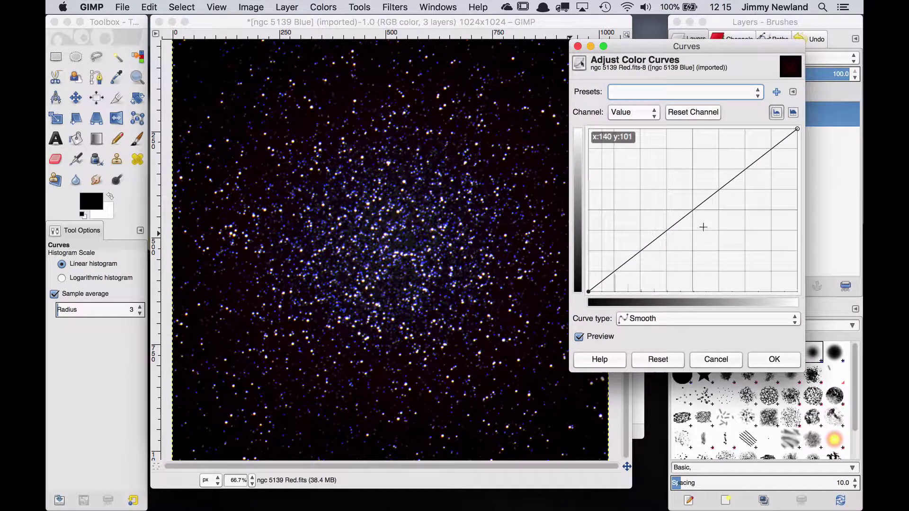
{"action": "left_click_drag", "start_coordinate": [692, 209], "coordinate": [639, 211]}
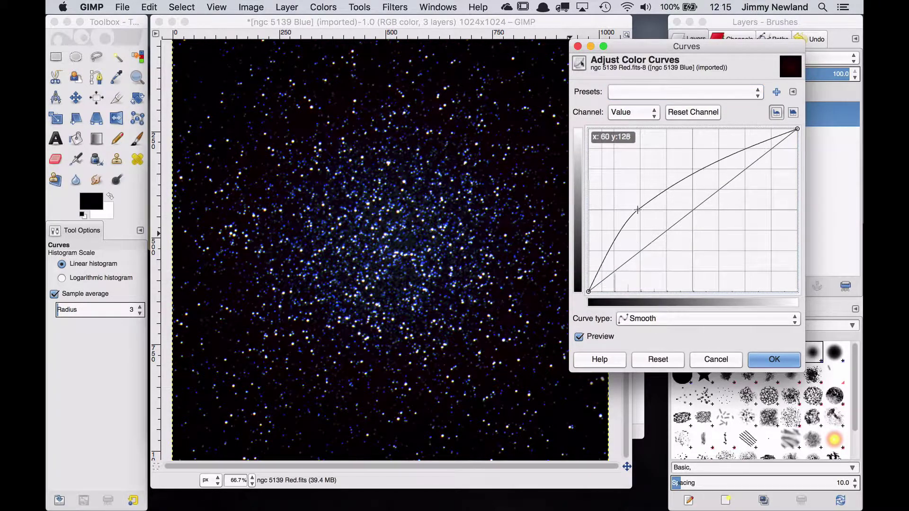
{"action": "left_click", "coordinate": [630, 112]}
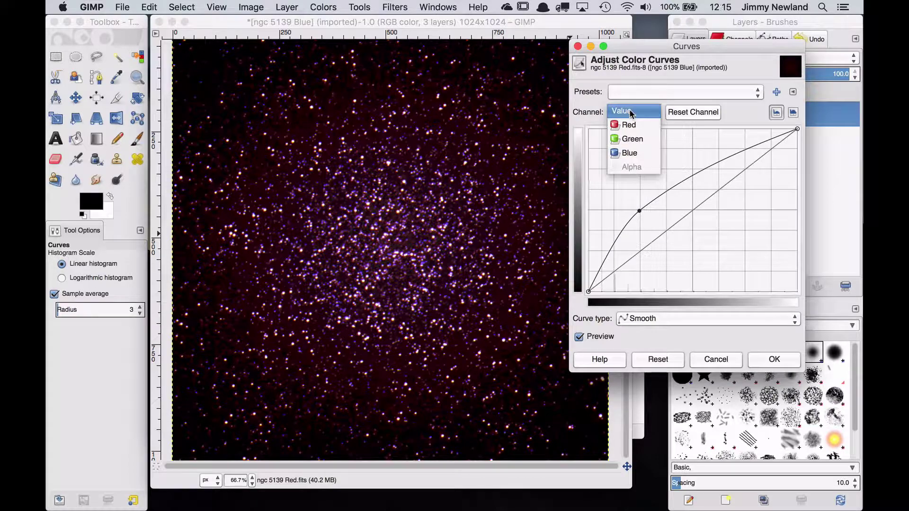
{"action": "left_click", "coordinate": [637, 125]}
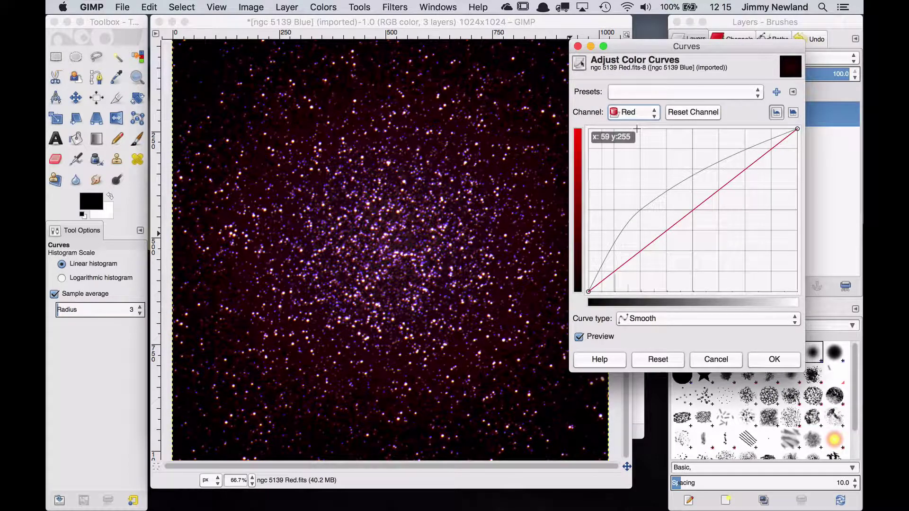
{"action": "left_click", "coordinate": [716, 360]}
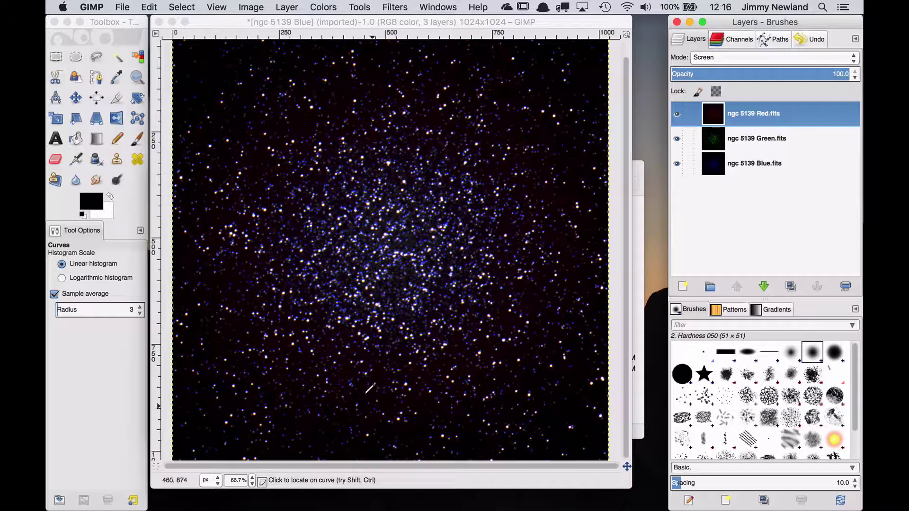
- Start saving the composite as an XCF file, then cancel
{"action": "left_click", "coordinate": [398, 23]}
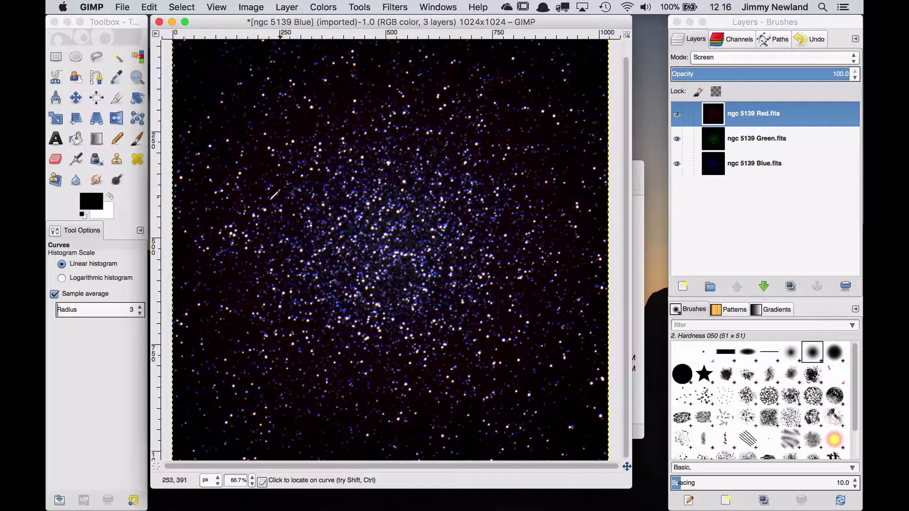
{"action": "left_click", "coordinate": [122, 5]}
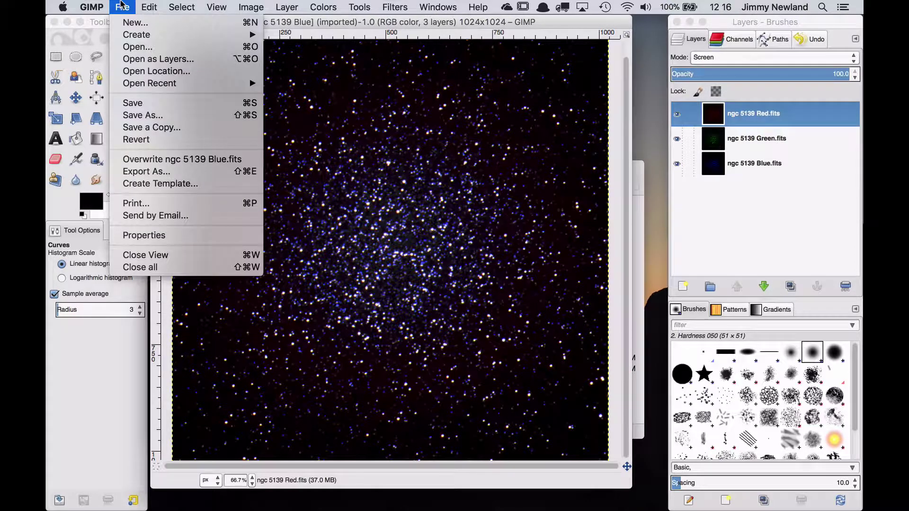
{"action": "left_click", "coordinate": [183, 116]}
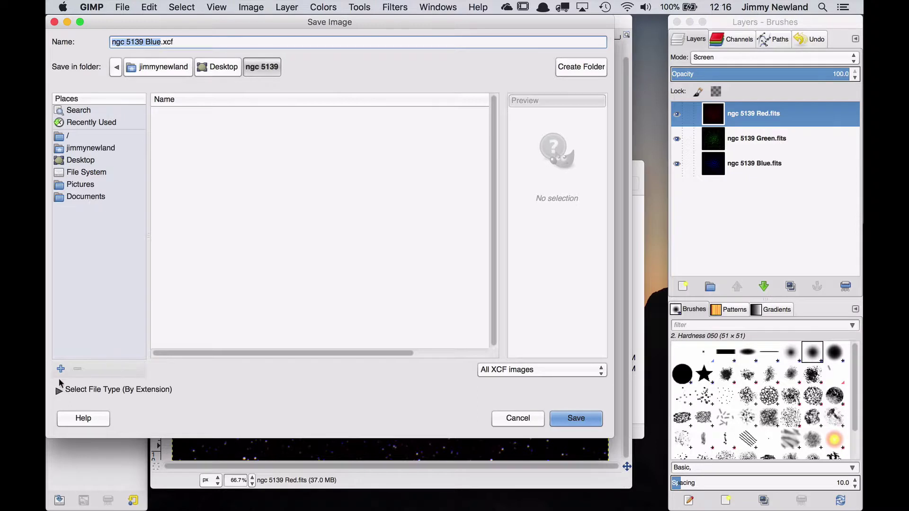
{"action": "left_click", "coordinate": [58, 390]}
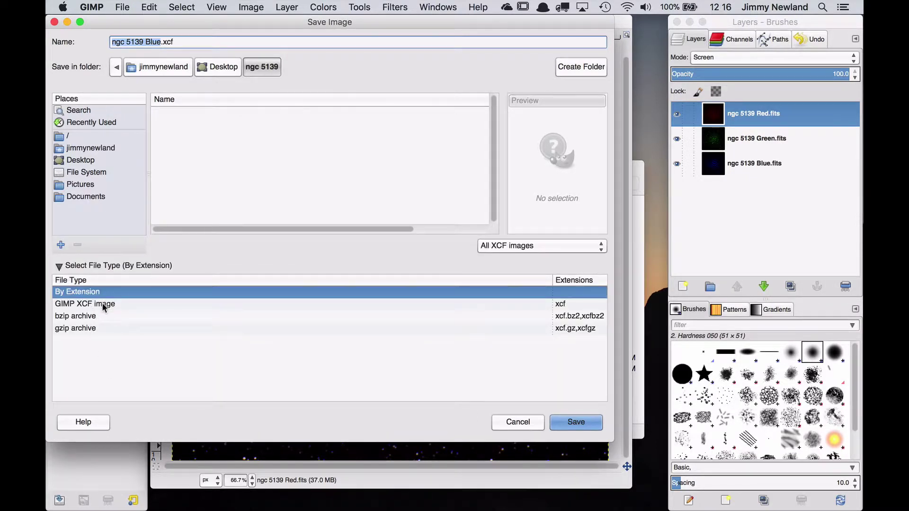
{"action": "left_click", "coordinate": [519, 425]}
- Export the composite to the Desktop as ngc 5139 GIMP.png with default PNG settings
{"action": "left_click", "coordinate": [122, 7]}
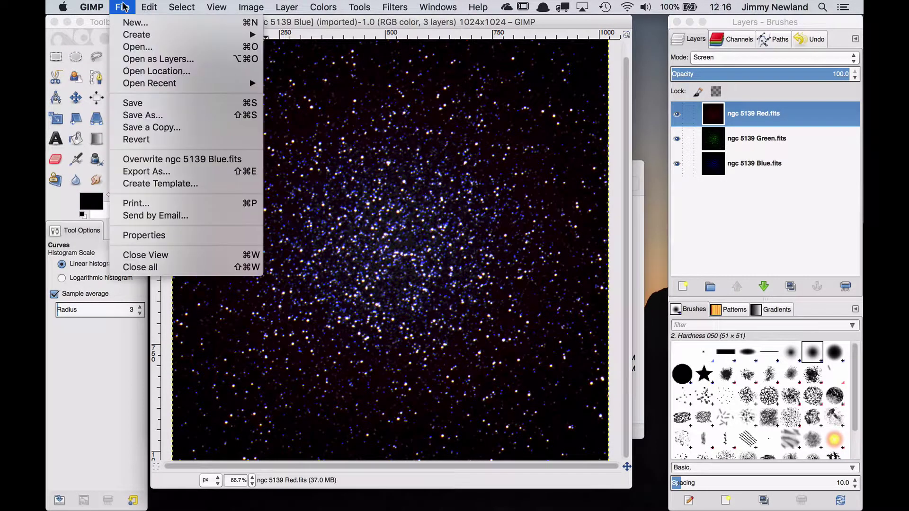
{"action": "left_click", "coordinate": [180, 171]}
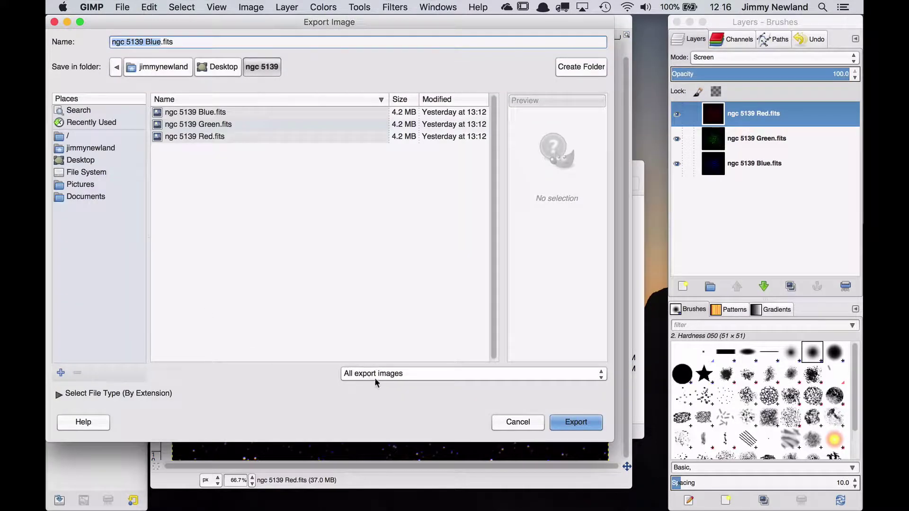
{"action": "left_click", "coordinate": [195, 44]}
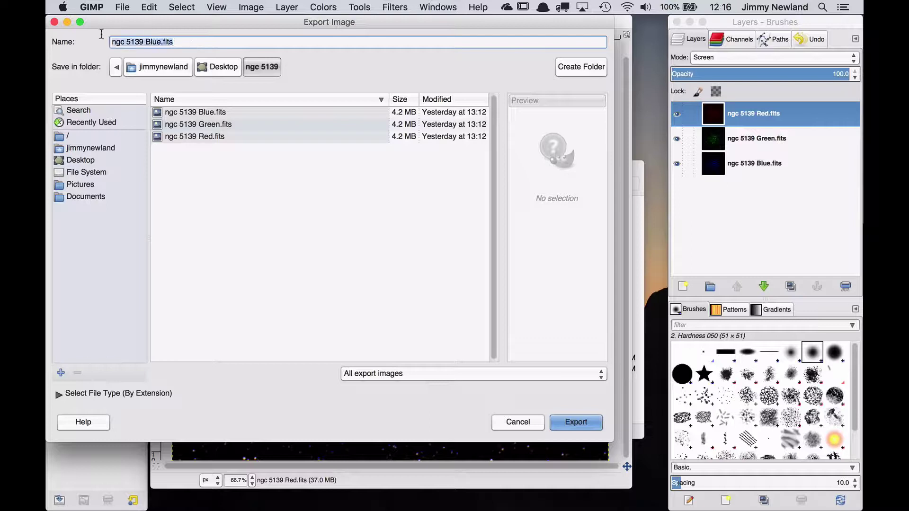
{"action": "left_click", "coordinate": [196, 62]}
{"action": "left_click", "coordinate": [183, 42]}
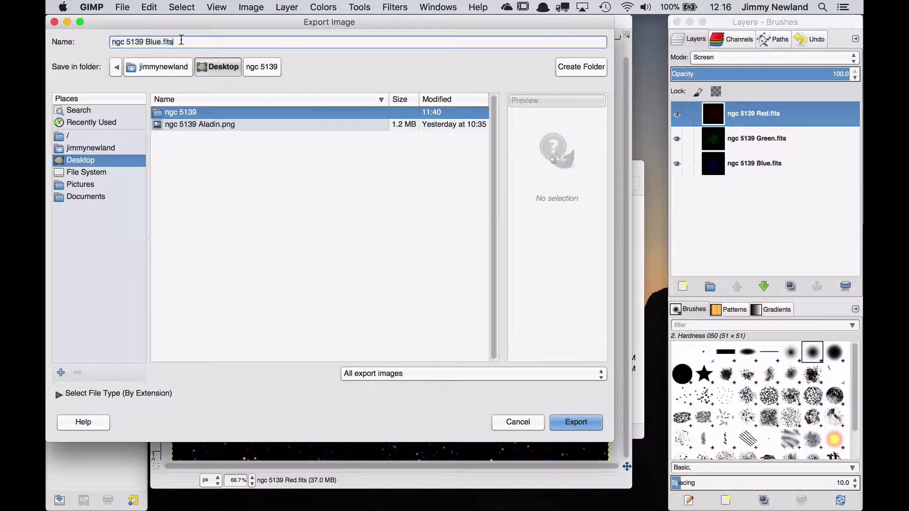
{"action": "left_click_drag", "start_coordinate": [145, 42], "coordinate": [280, 66]}
{"action": "key", "text": "BackSpace"}
{"action": "type", "text": "GIMP.plng"}
{"action": "left_click", "coordinate": [576, 421]}
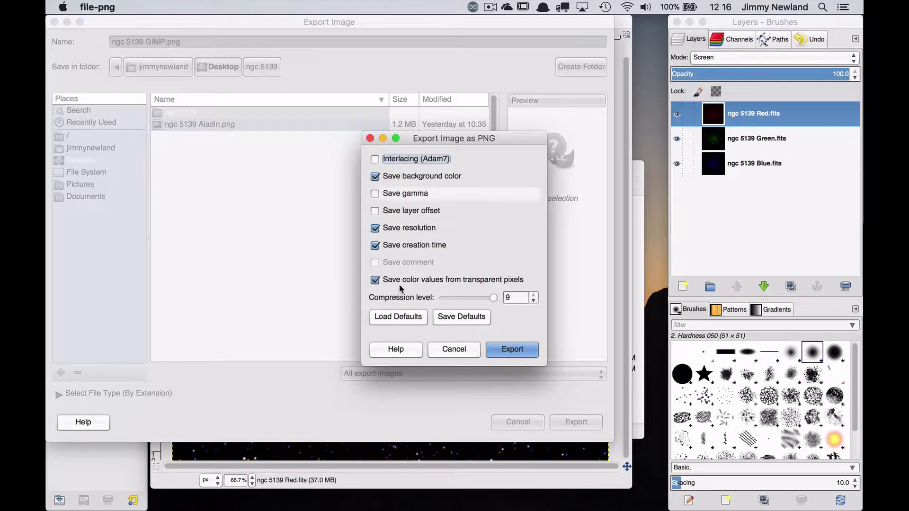
{"action": "left_click", "coordinate": [510, 350]}
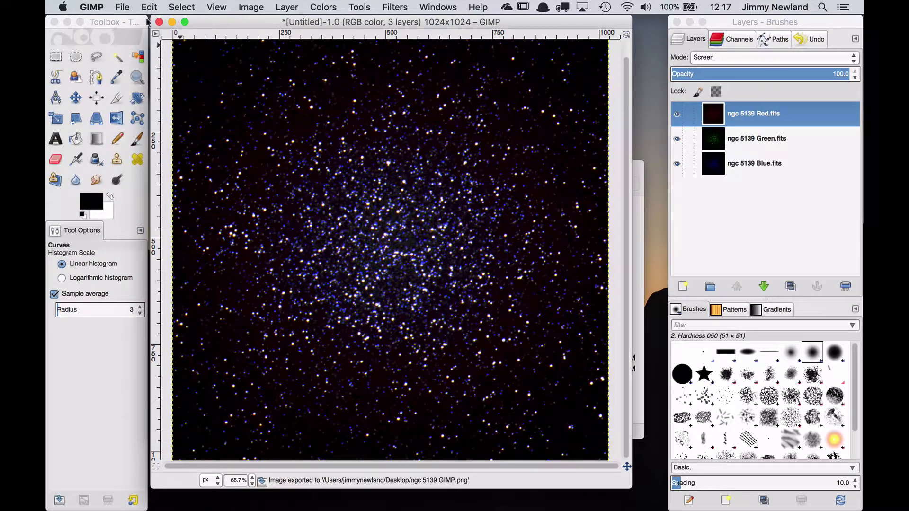
{"action": "left_click", "coordinate": [91, 7]}
- Hide GIMP and preview the exported GIMP.png and the Aladin image in Finder
{"action": "left_click", "coordinate": [127, 130]}
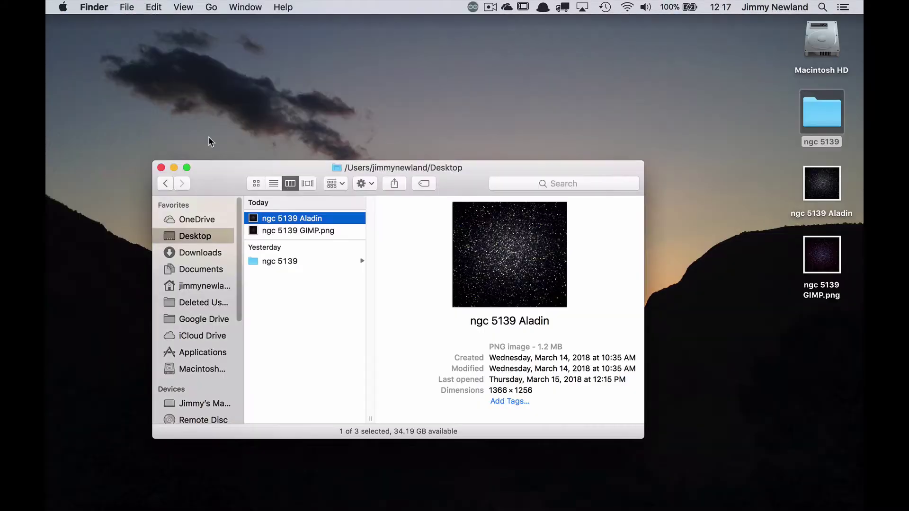
{"action": "left_click", "coordinate": [282, 232]}
{"action": "key", "text": "Up"}
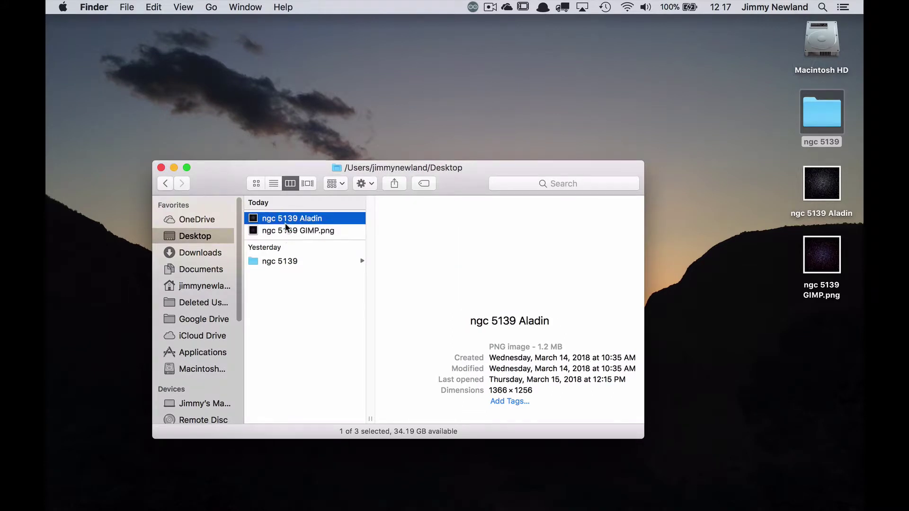
{"action": "key", "text": "Down"}
- Select both ngc 5139 images and open them together in Preview via Open With
{"action": "left_click", "coordinate": [280, 217]}
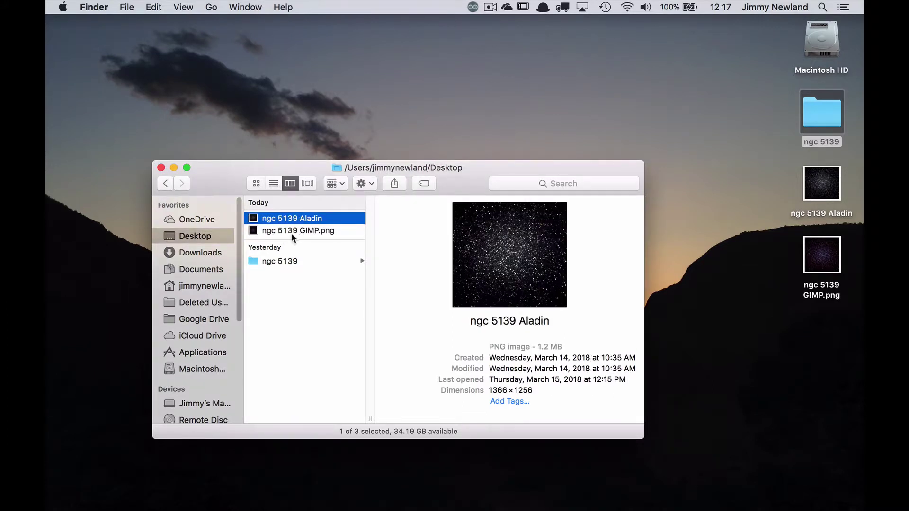
{"action": "left_click", "coordinate": [291, 233], "text": "shift"}
{"action": "right_click", "coordinate": [298, 230]}
{"action": "mouse_move", "coordinate": [353, 267]}
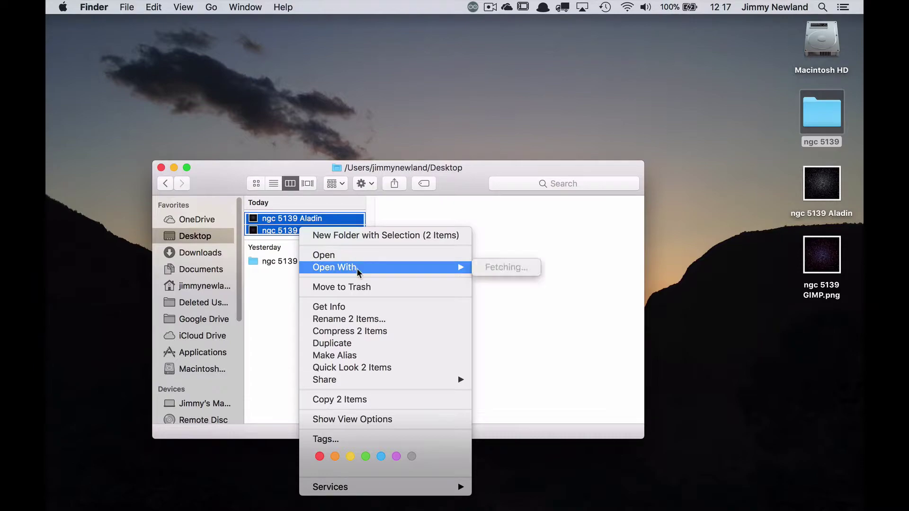
{"action": "left_click", "coordinate": [503, 265]}
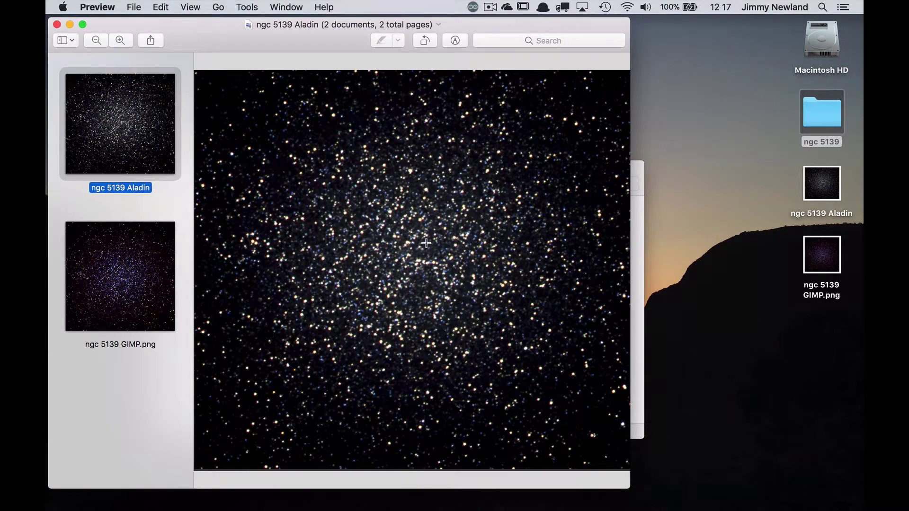
- Alternate between the Aladin and GIMP thumbnails in Preview's sidebar, then switch back to GIMP
{"action": "left_click", "coordinate": [146, 258]}
{"action": "left_click", "coordinate": [147, 150]}
{"action": "left_click", "coordinate": [157, 249]}
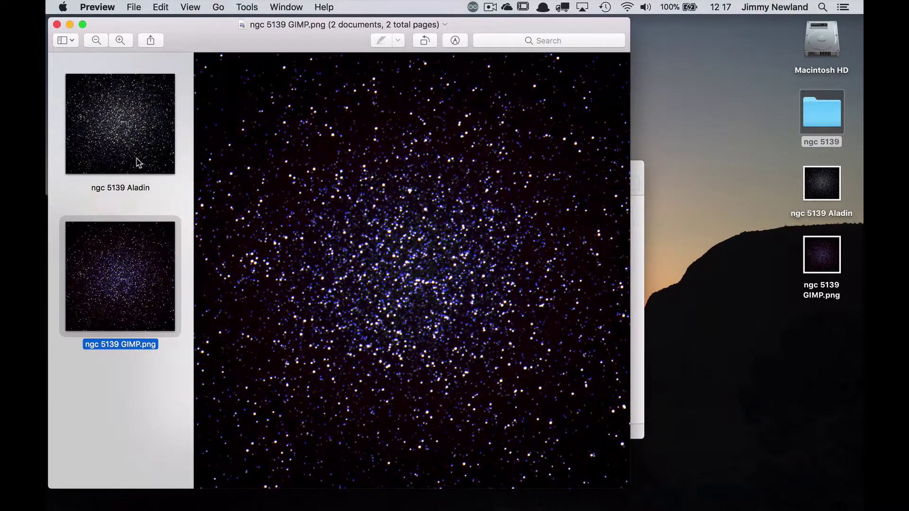
{"action": "left_click", "coordinate": [136, 163]}
{"action": "left_click", "coordinate": [133, 247]}
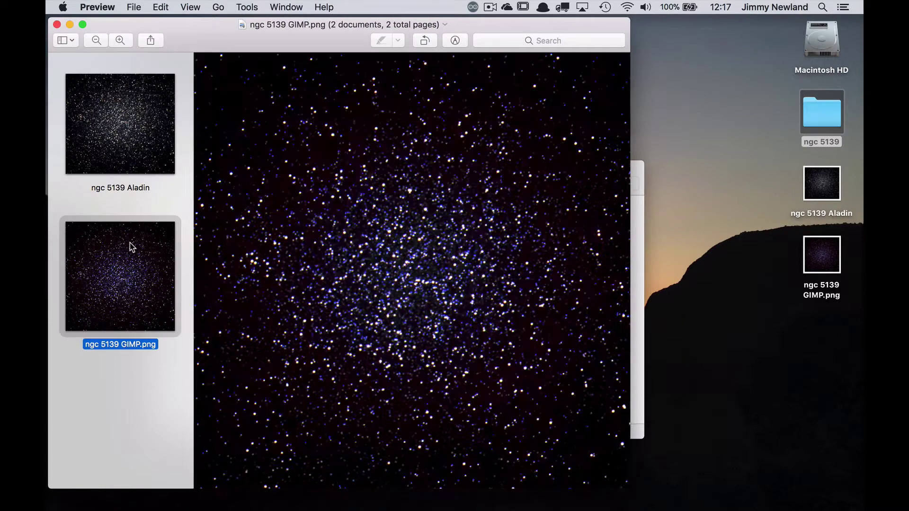
{"action": "left_click", "coordinate": [106, 129]}
{"action": "left_click", "coordinate": [107, 275]}
{"action": "left_click", "coordinate": [126, 145]}
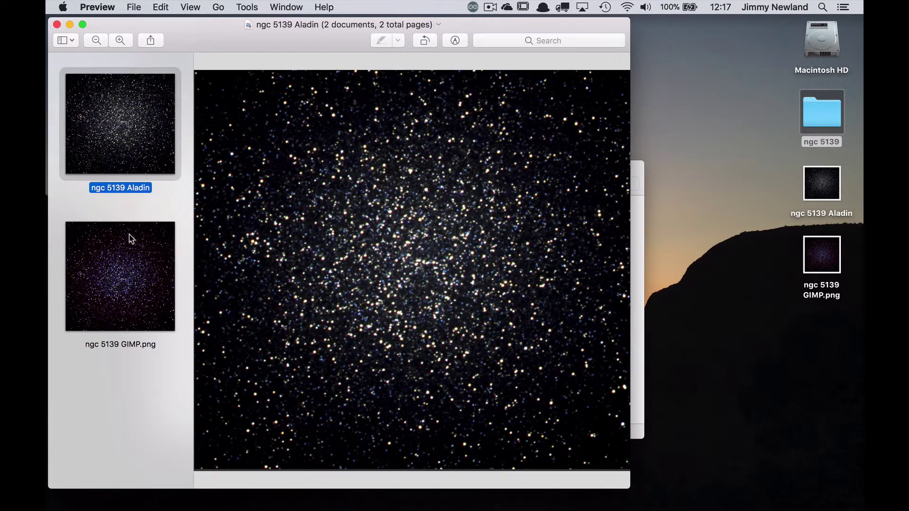
{"action": "left_click", "coordinate": [132, 281]}
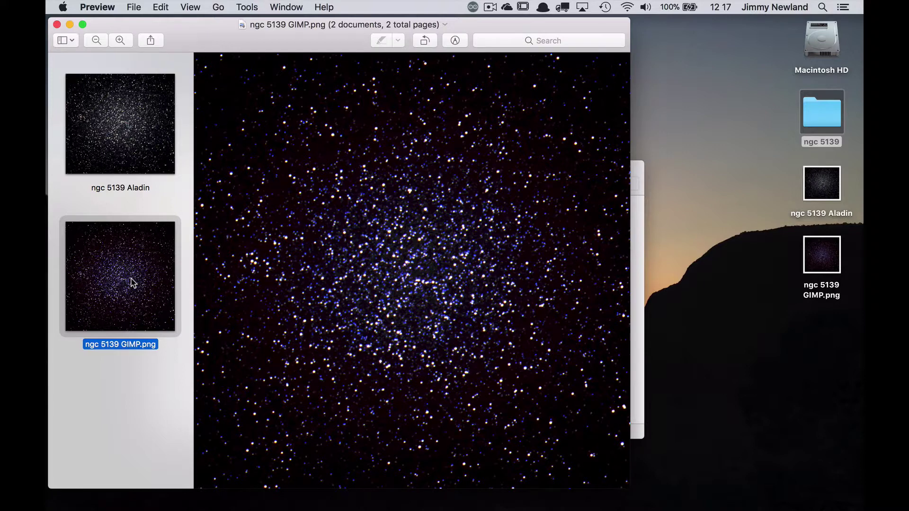
{"action": "key", "text": "super+Tab"}
{"action": "key", "text": "super+Tab"}
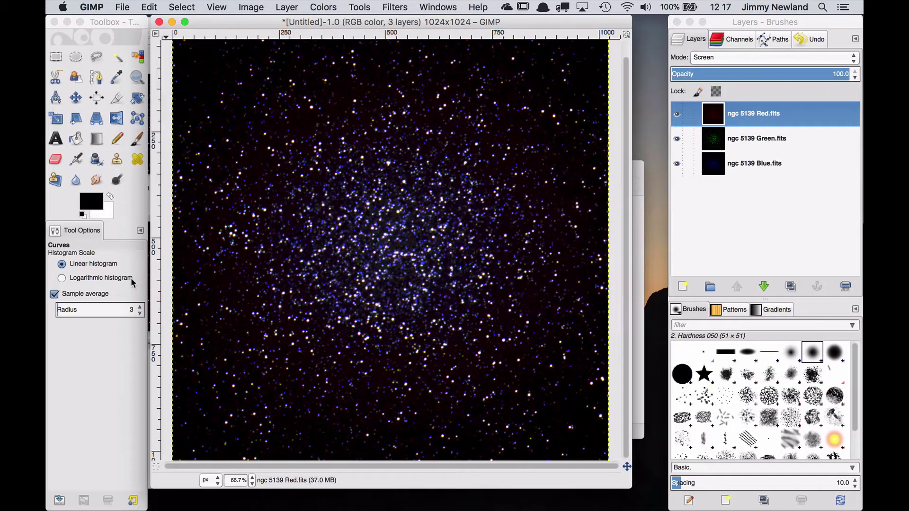